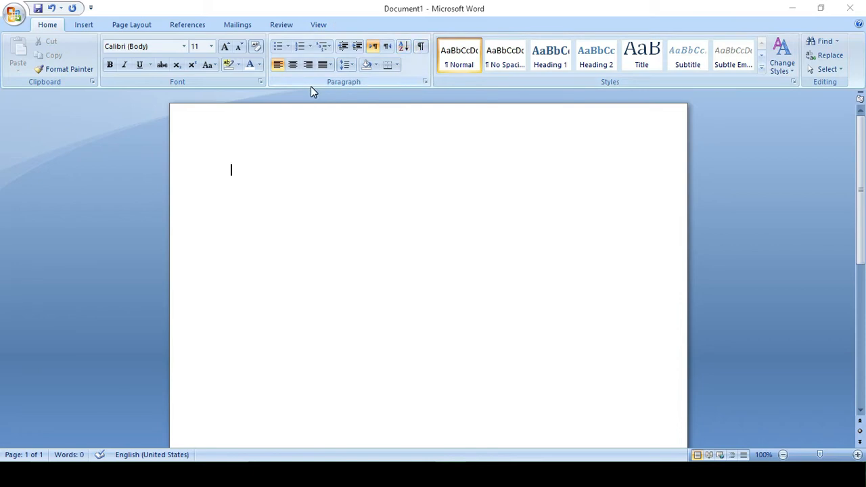
Step: Generate sample paragraphs with =rand() and add the heading "Pakistan" on its own line above the first paragraph
{"action": "type", "text": "=rand()"}
{"action": "key", "text": "Return"}
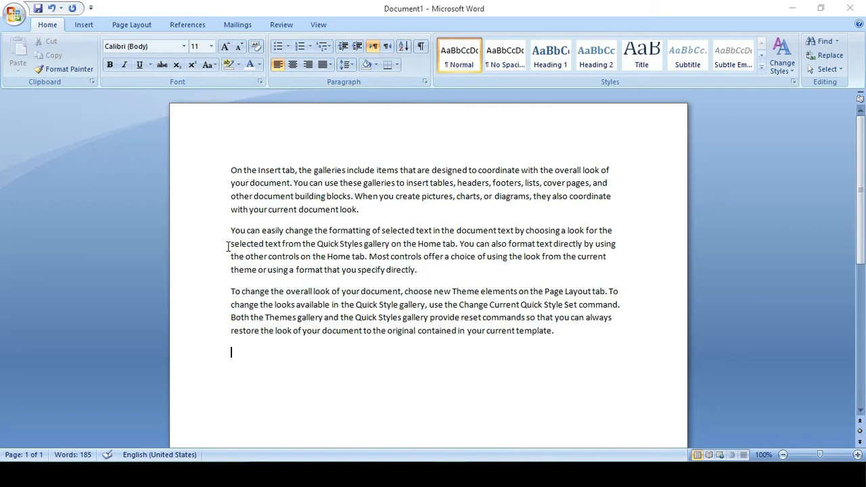
{"action": "left_click", "coordinate": [292, 152]}
{"action": "left_click", "coordinate": [231, 169]}
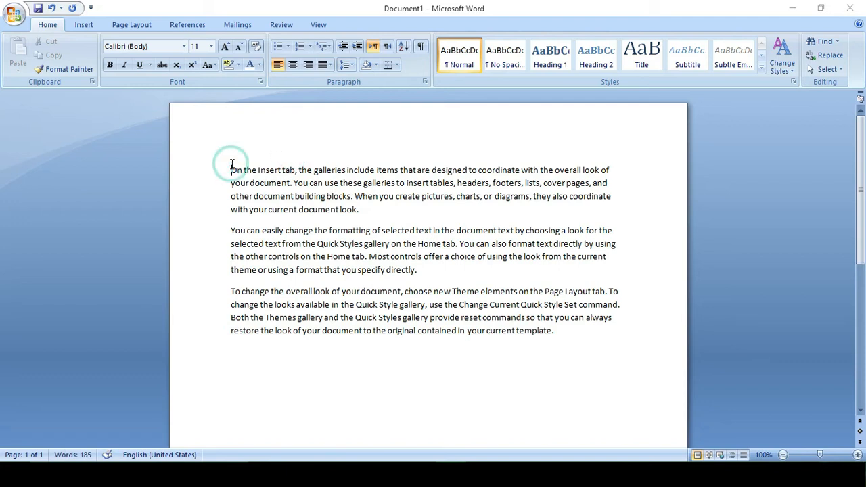
{"action": "key", "text": "Return"}
{"action": "key", "text": "Up"}
{"action": "type", "text": "pakistan"}
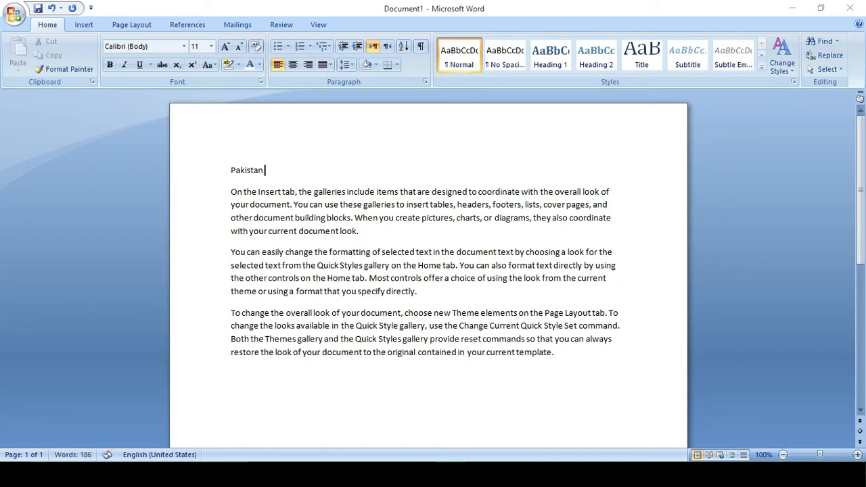
Step: Format the "Pakistan" heading at font size 20, bold and underlined
{"action": "double_click", "coordinate": [276, 170]}
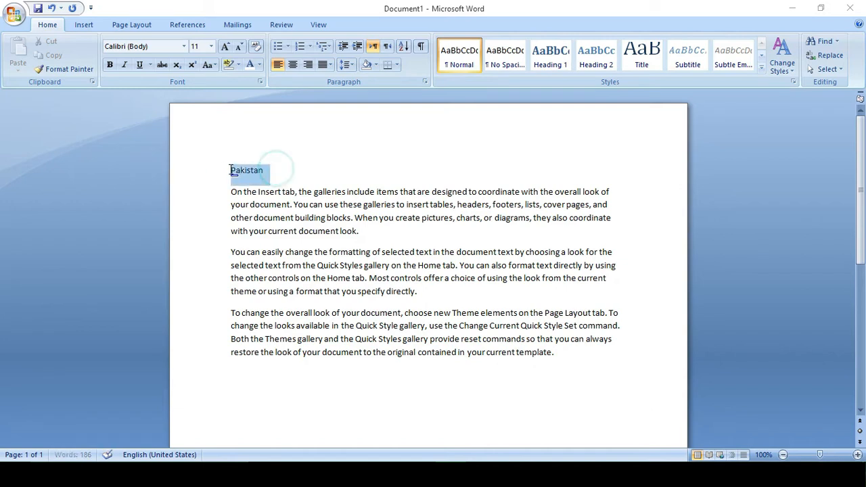
{"action": "left_click", "coordinate": [225, 46]}
{"action": "left_click", "coordinate": [225, 47]}
{"action": "left_click", "coordinate": [225, 47]}
{"action": "left_click", "coordinate": [225, 47]}
{"action": "left_click", "coordinate": [225, 47]}
{"action": "left_click", "coordinate": [110, 65]}
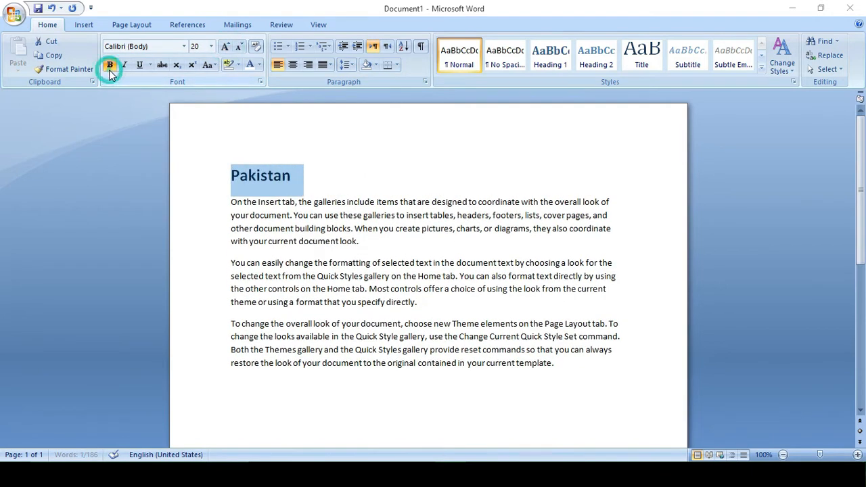
{"action": "left_click", "coordinate": [139, 65]}
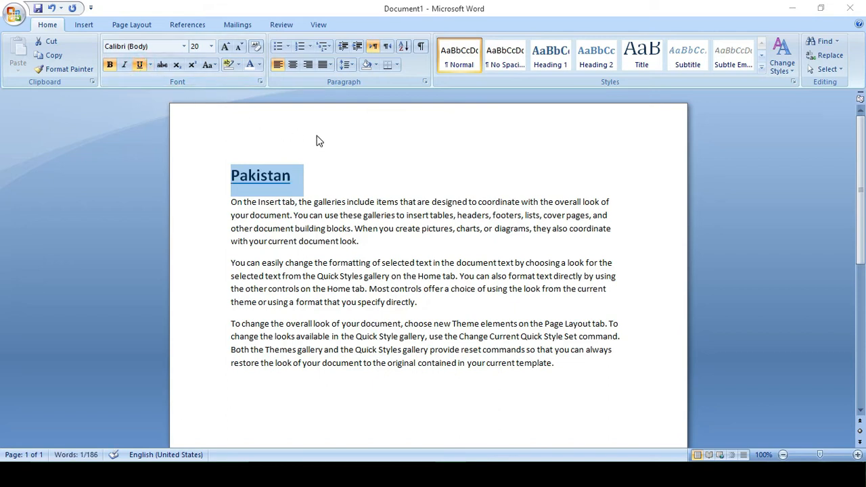
{"action": "left_click", "coordinate": [319, 153]}
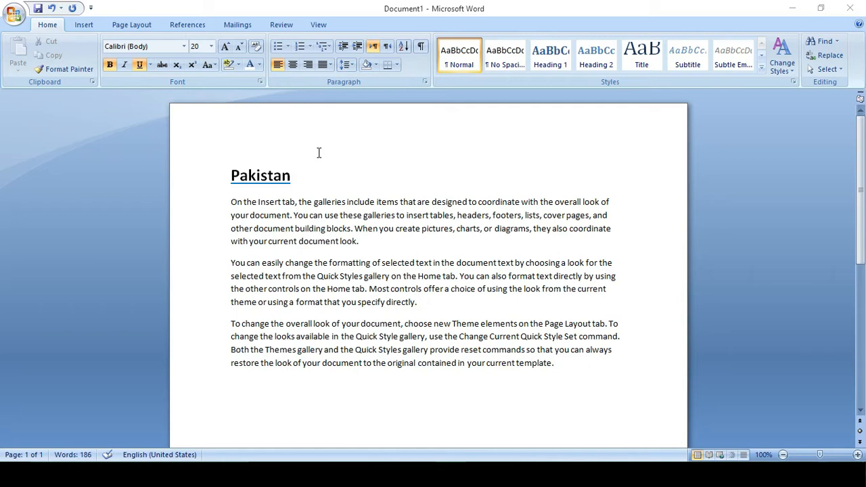
Step: Center the "Pakistan" heading on the page
{"action": "left_click", "coordinate": [295, 174]}
{"action": "left_click_drag", "start_coordinate": [295, 174], "coordinate": [231, 174]}
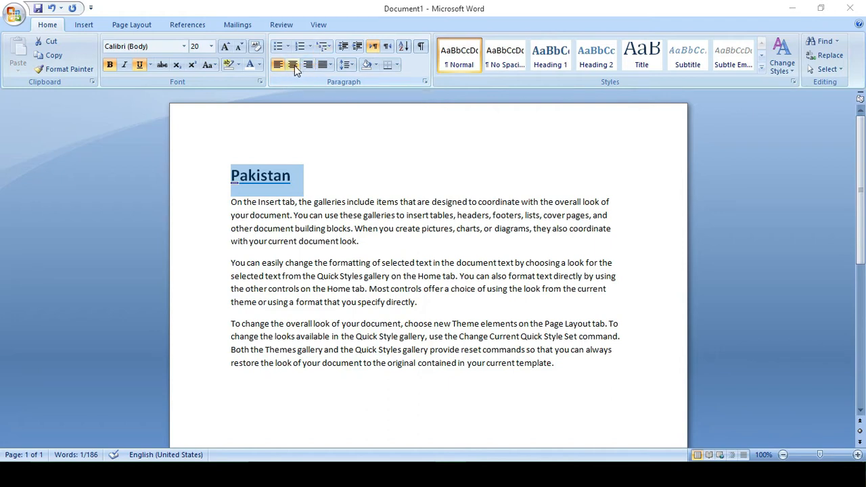
{"action": "left_click", "coordinate": [294, 66]}
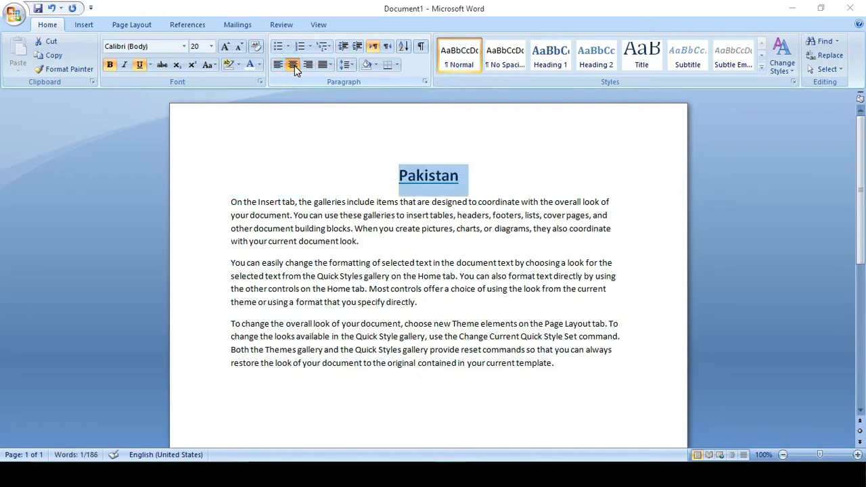
Step: Create a new blank document and enter "To" as the first line of a letter
{"action": "key", "text": "ctrl+n"}
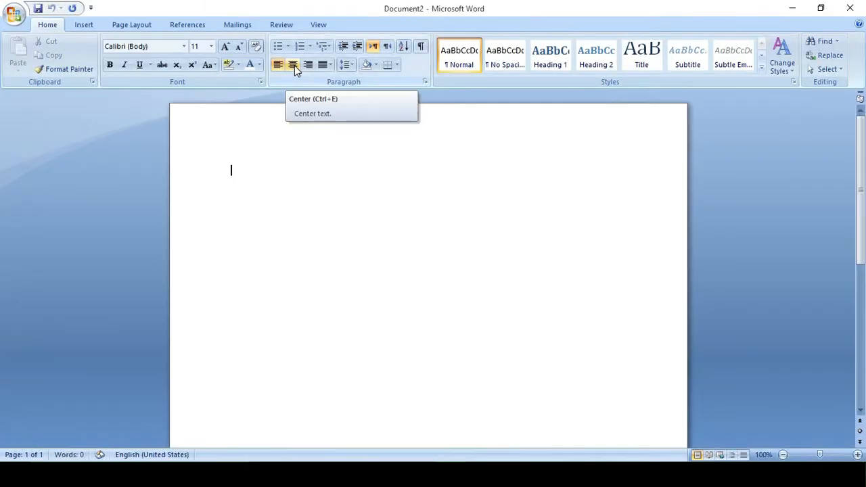
{"action": "type", "text": "To"}
{"action": "key", "text": "Return"}
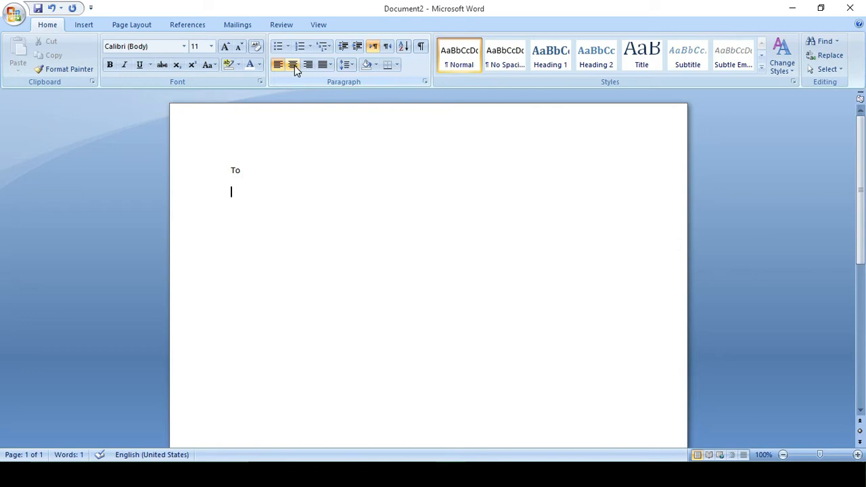
Step: Add three right-aligned lines below "To" reading "The principle", "Abc" and "Xyz"
{"action": "key", "text": "ctrl+r"}
{"action": "type", "text": "The prin"}
{"action": "key", "text": "BackSpace"}
{"action": "type", "text": "ncipa"}
{"action": "key", "text": "BackSpace"}
{"action": "key", "text": "BackSpace"}
{"action": "type", "text": "ple"}
{"action": "key", "text": "Return"}
{"action": "type", "text": "sp"}
{"action": "key", "text": "BackSpace"}
{"action": "key", "text": "BackSpace"}
{"action": "type", "text": "abc"}
{"action": "key", "text": "Return"}
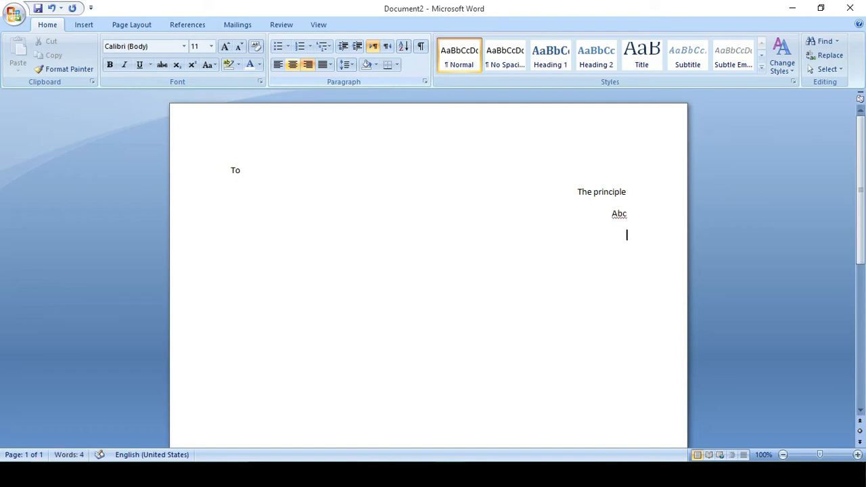
{"action": "type", "text": "xyz"}
{"action": "key", "text": "Return"}
Step: Return to left alignment and add the salutation "Dear sir" on the line below "Xyz"
{"action": "key", "text": "ctrl+l"}
{"action": "type", "text": "Dear sir"}
{"action": "key", "text": "Return"}
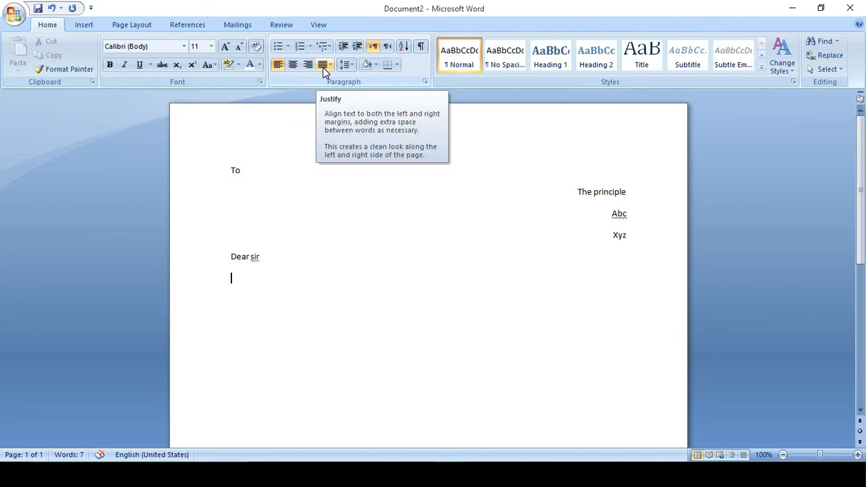
Step: Switch back to Document1 and apply Justify alignment to the entire text
{"action": "mouse_move", "coordinate": [450, 473]}
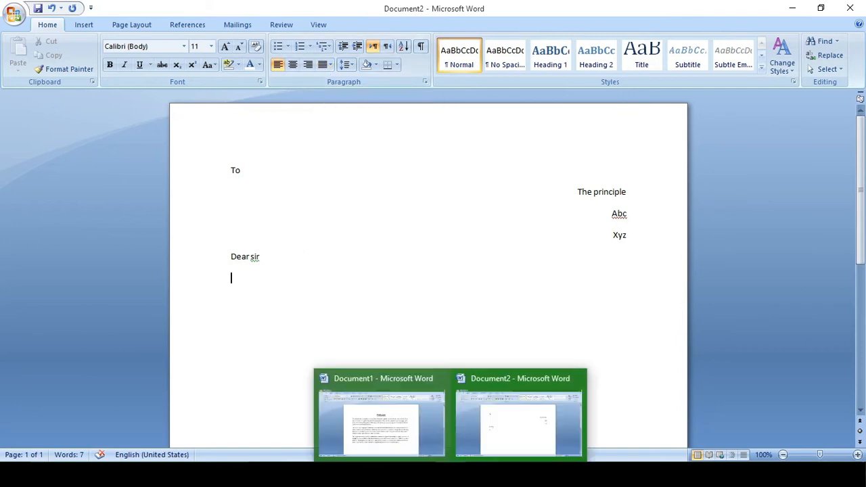
{"action": "left_click", "coordinate": [419, 447]}
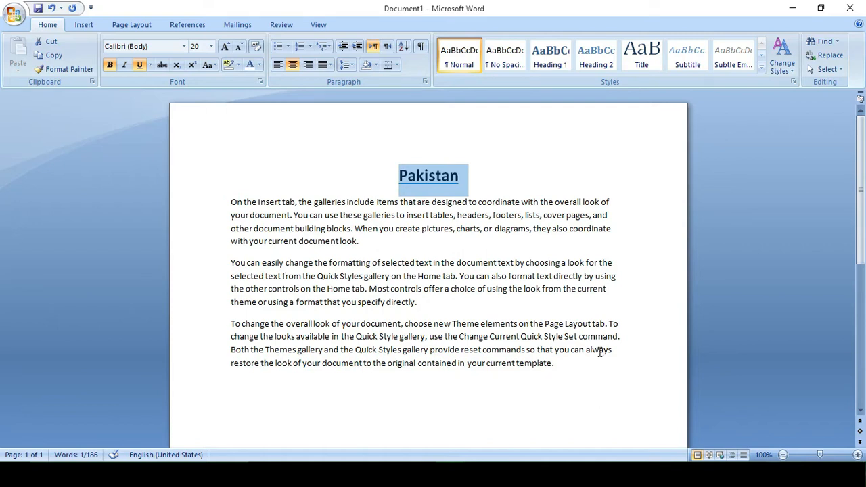
{"action": "key", "text": "ctrl+a"}
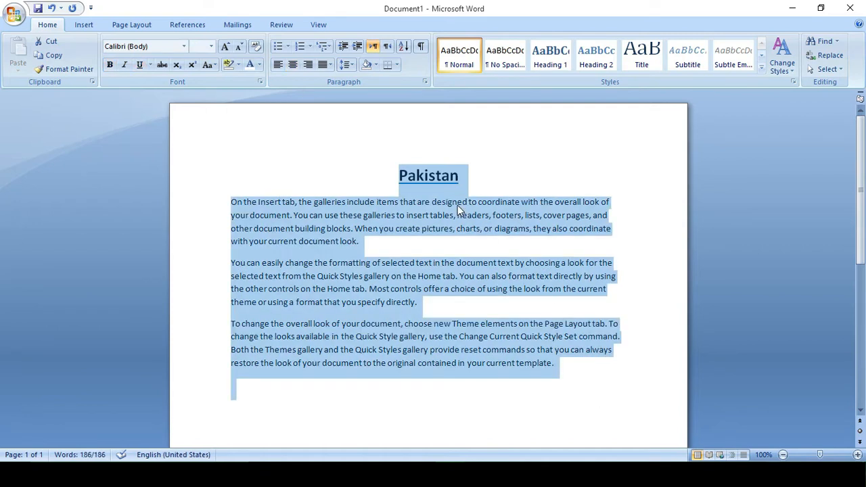
{"action": "left_click", "coordinate": [323, 65]}
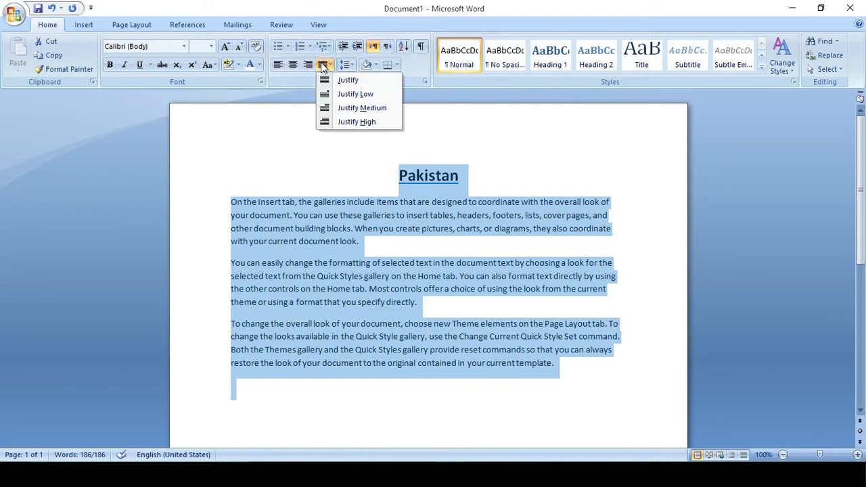
{"action": "left_click", "coordinate": [331, 80]}
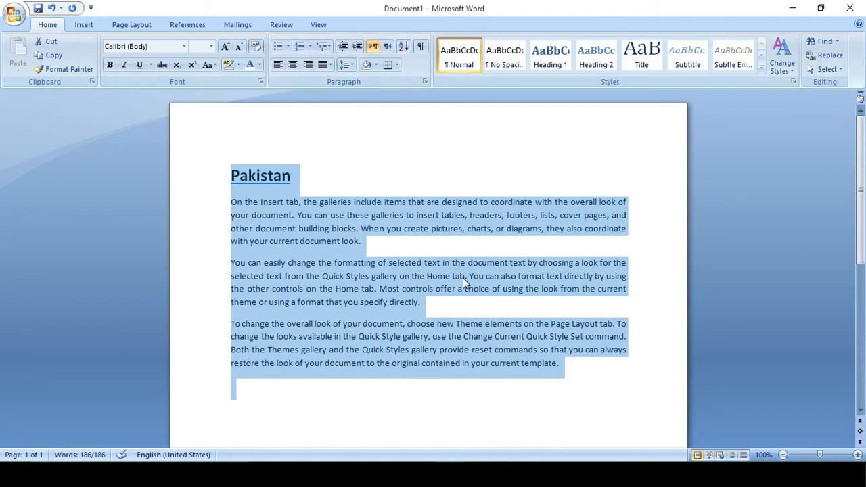
Step: Try Justify Low and Justify High on the entire text, and restore the plain Justify alignment
{"action": "left_click", "coordinate": [331, 65]}
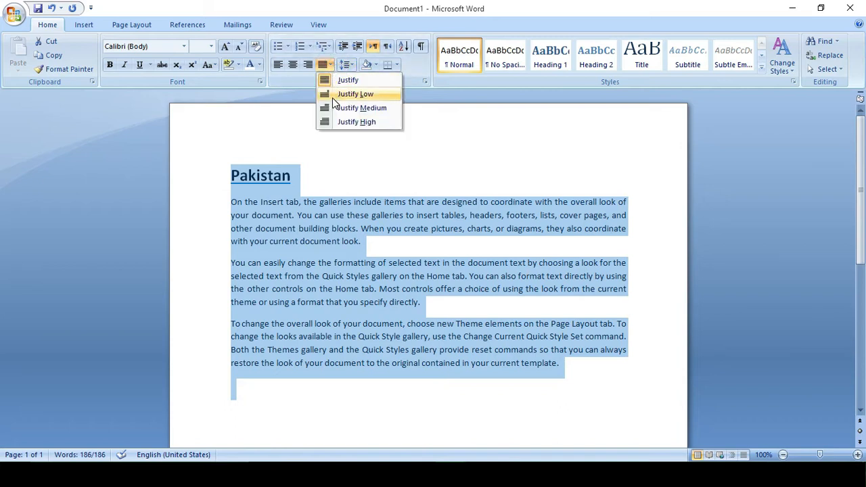
{"action": "left_click", "coordinate": [332, 94]}
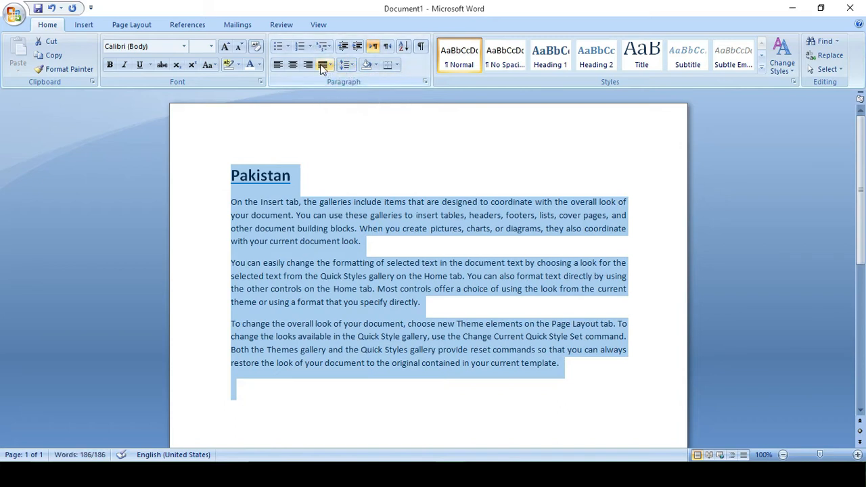
{"action": "left_click", "coordinate": [331, 65]}
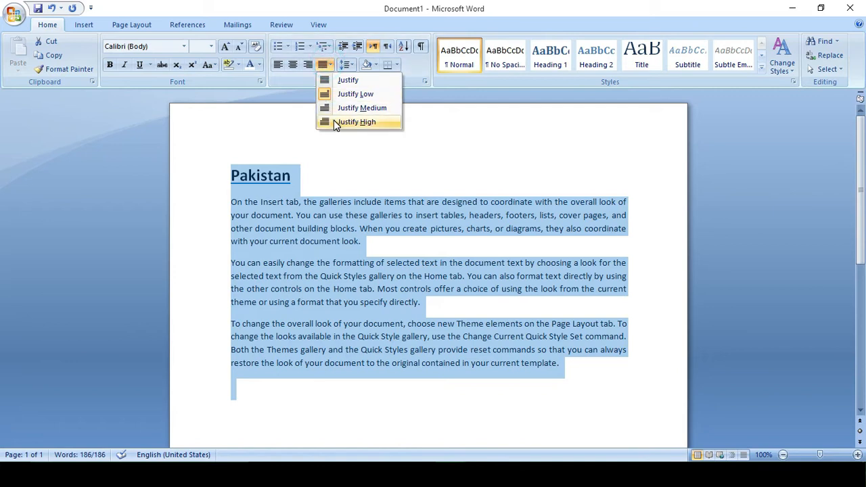
{"action": "left_click", "coordinate": [338, 121]}
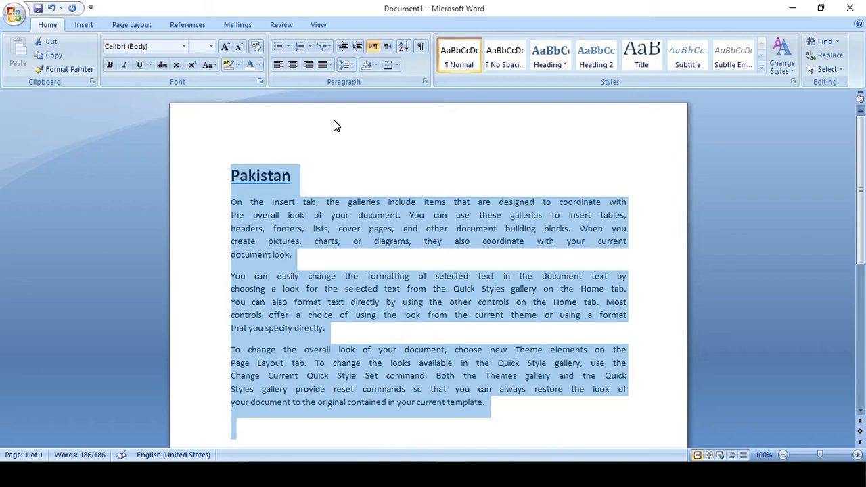
{"action": "left_click", "coordinate": [323, 66]}
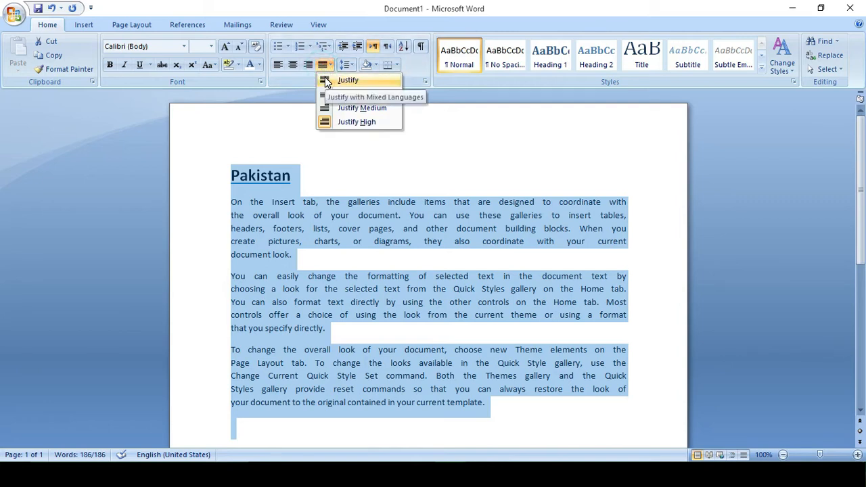
{"action": "left_click", "coordinate": [326, 81]}
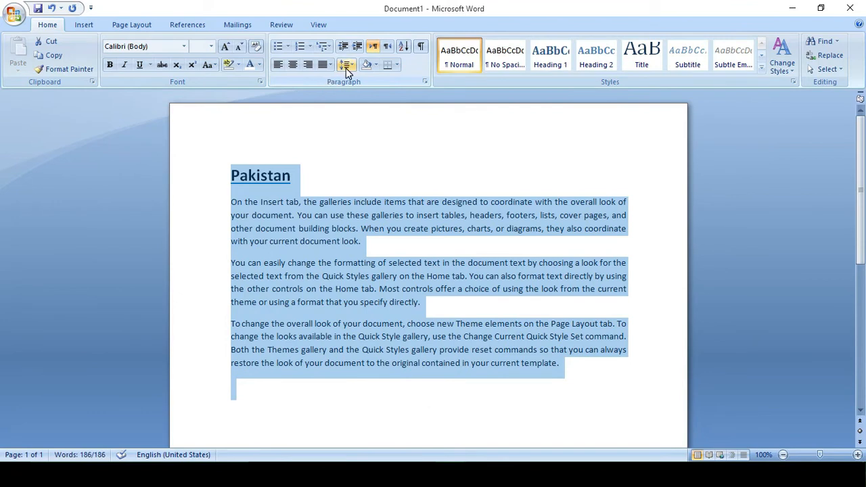
{"action": "left_click", "coordinate": [346, 66]}
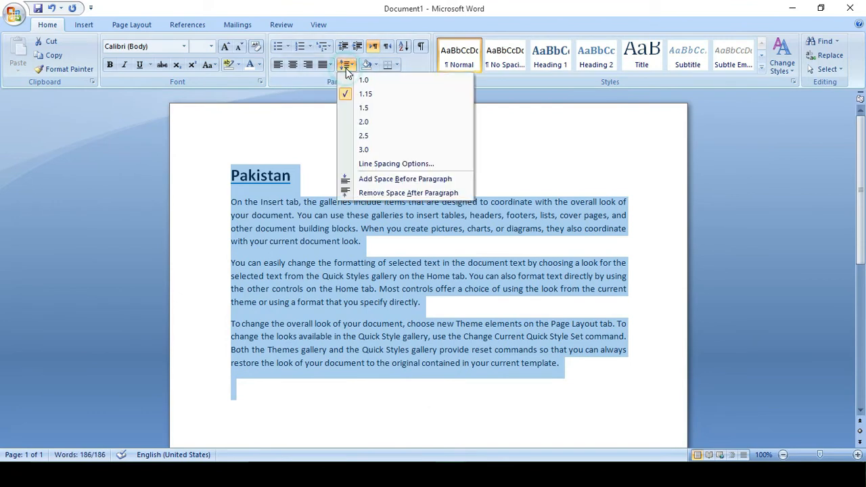
{"action": "left_click", "coordinate": [333, 193]}
{"action": "type", "text": ","}
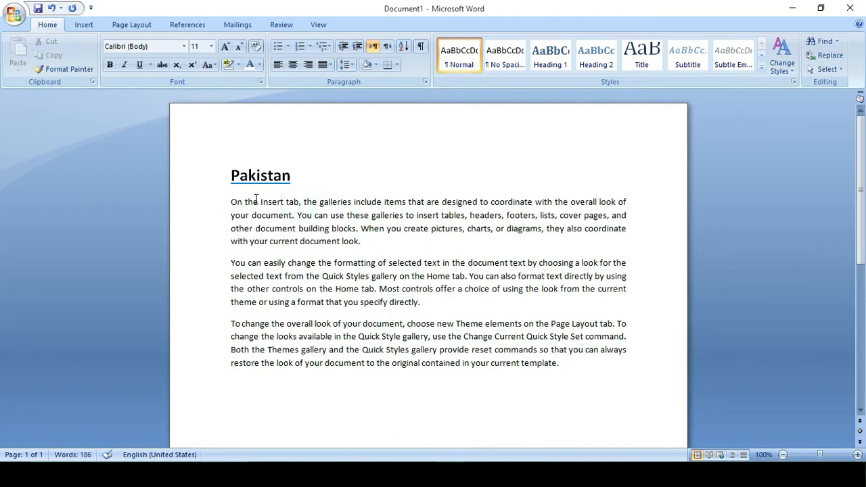
Step: Try line spacings of 1.5 and 1.0 on the heading and all three paragraphs
{"action": "left_click_drag", "start_coordinate": [229, 178], "coordinate": [416, 394]}
{"action": "left_click_drag", "start_coordinate": [492, 390], "coordinate": [593, 375]}
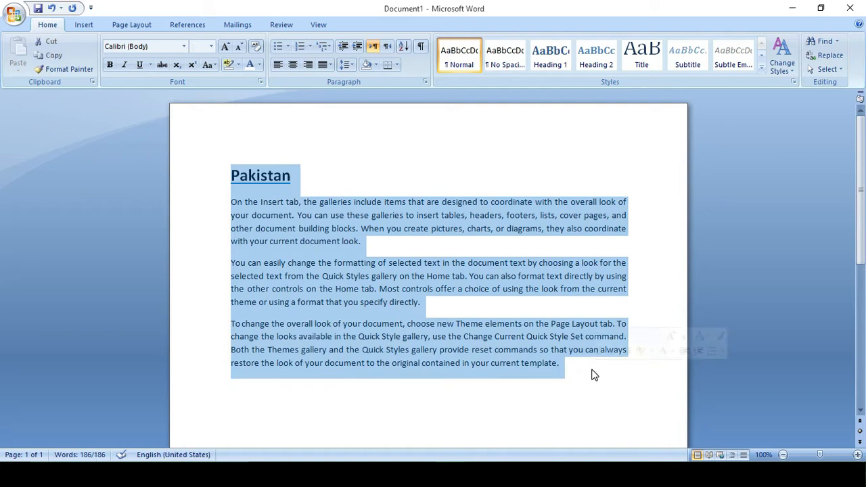
{"action": "left_click", "coordinate": [351, 68]}
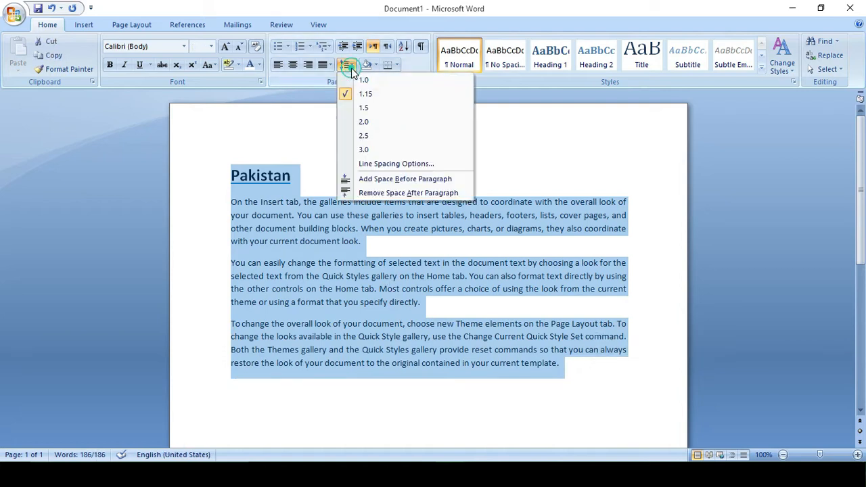
{"action": "left_click", "coordinate": [364, 109]}
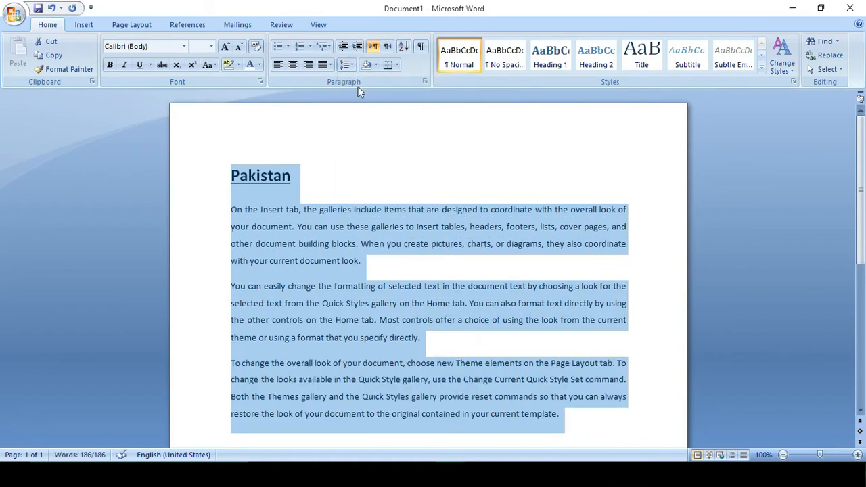
{"action": "left_click", "coordinate": [351, 65]}
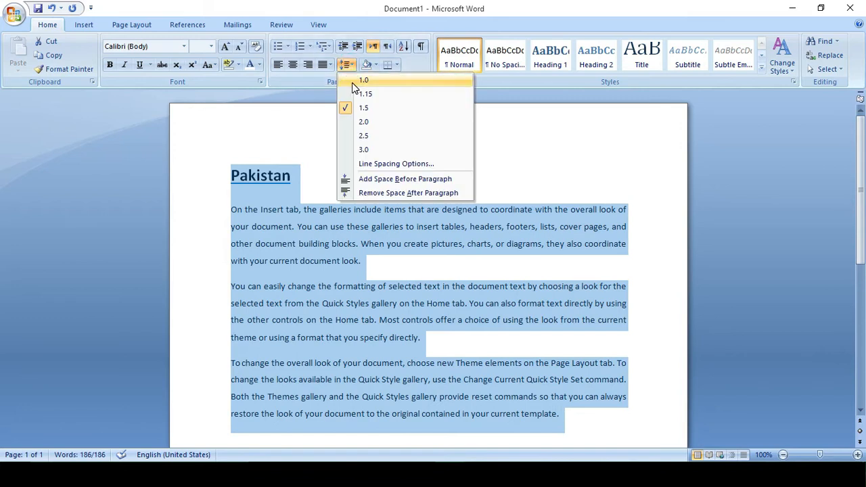
{"action": "left_click", "coordinate": [352, 82]}
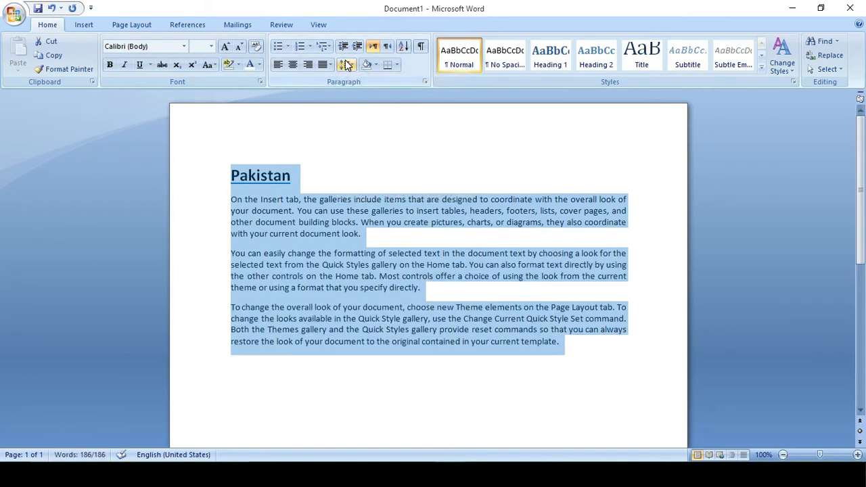
Step: Set the selected heading and paragraphs to 3.0 line spacing and add space before each paragraph
{"action": "left_click", "coordinate": [347, 64]}
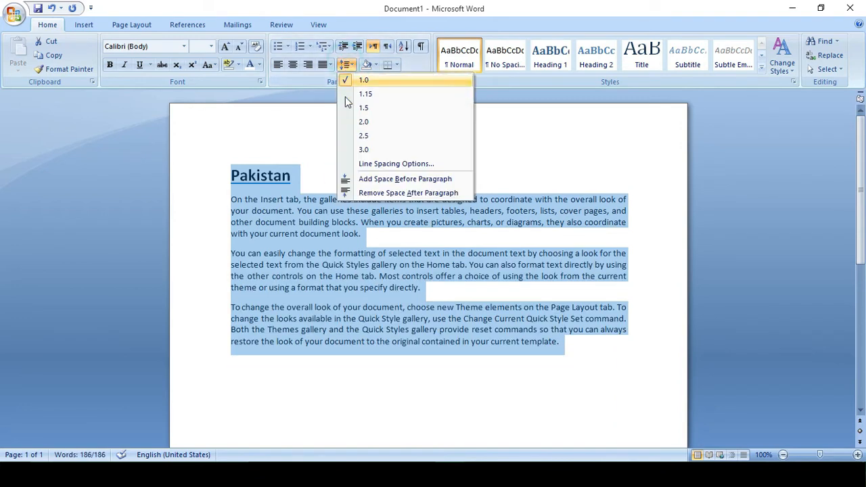
{"action": "left_click", "coordinate": [382, 151]}
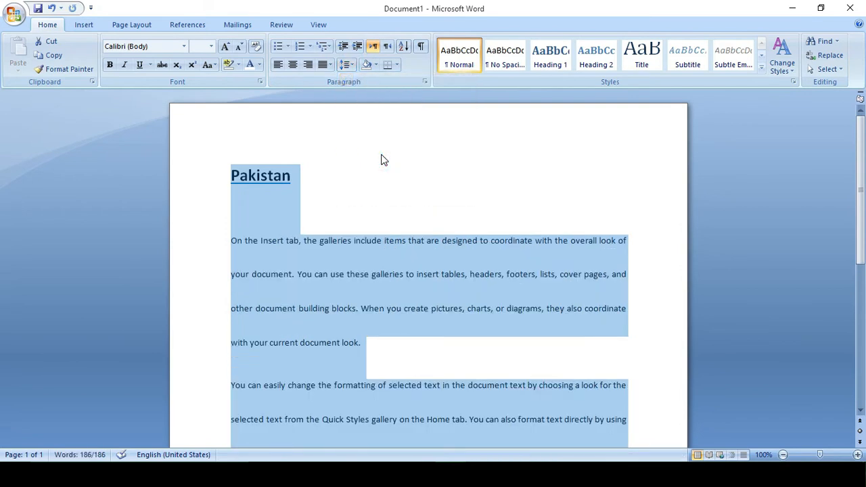
{"action": "left_click", "coordinate": [345, 65]}
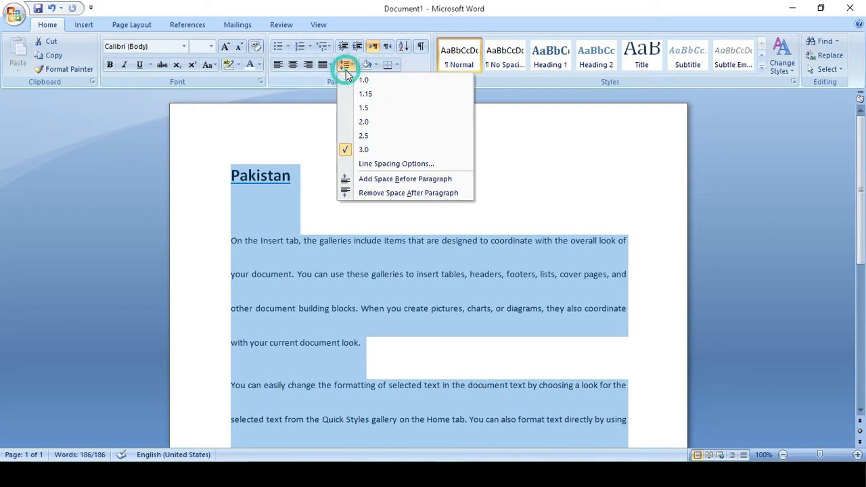
{"action": "left_click", "coordinate": [365, 180]}
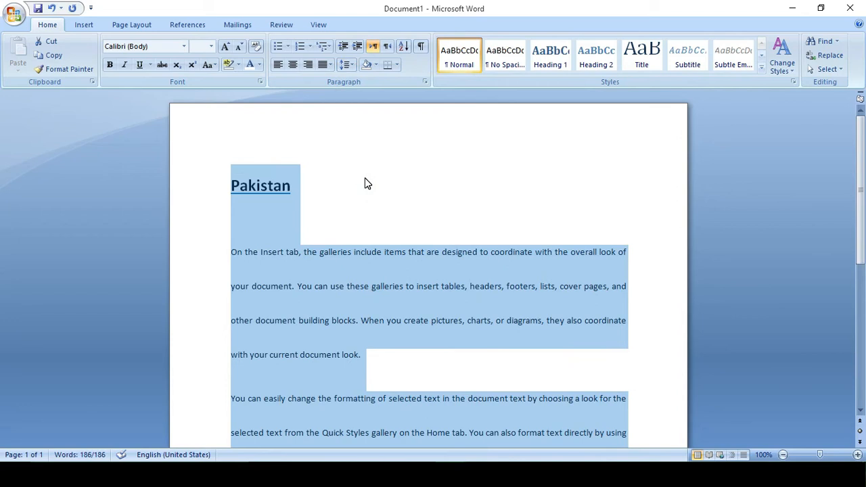
Step: Remove the space before and the space after the selected heading and paragraphs
{"action": "left_click", "coordinate": [346, 65]}
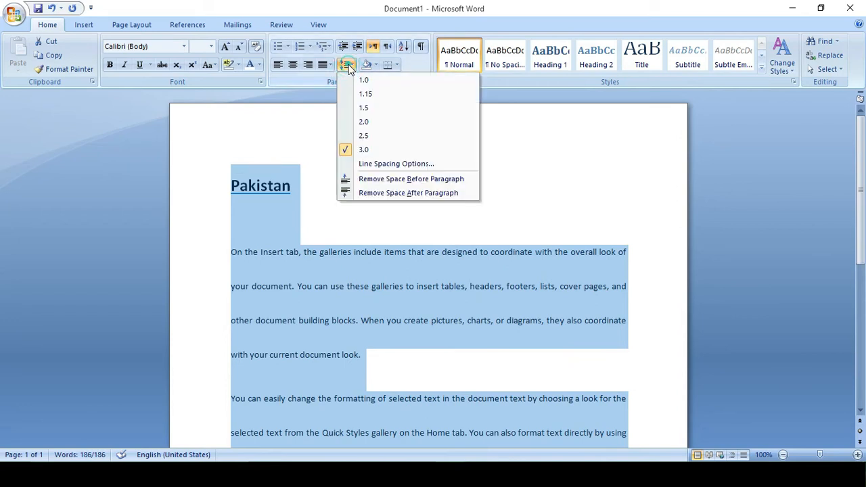
{"action": "left_click", "coordinate": [379, 180]}
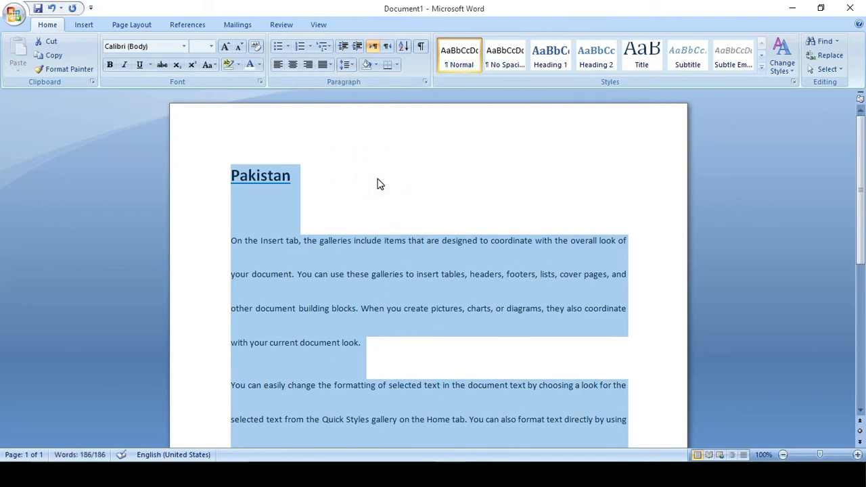
{"action": "left_click", "coordinate": [347, 64]}
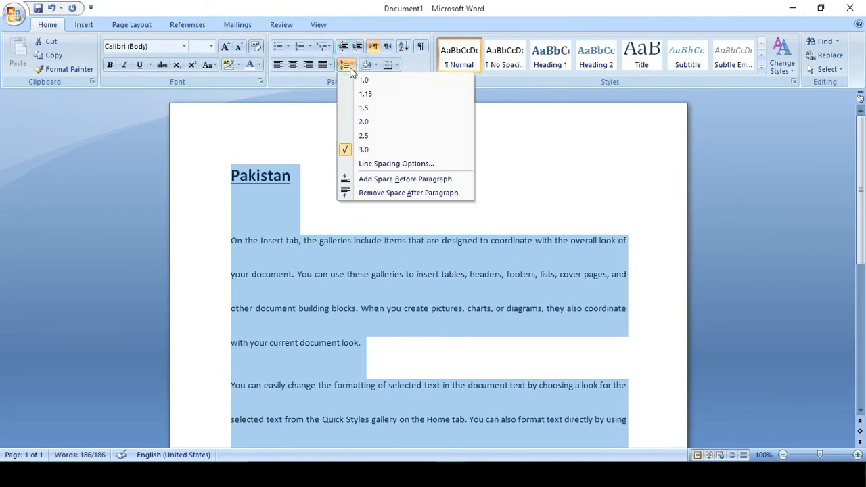
{"action": "left_click", "coordinate": [360, 193]}
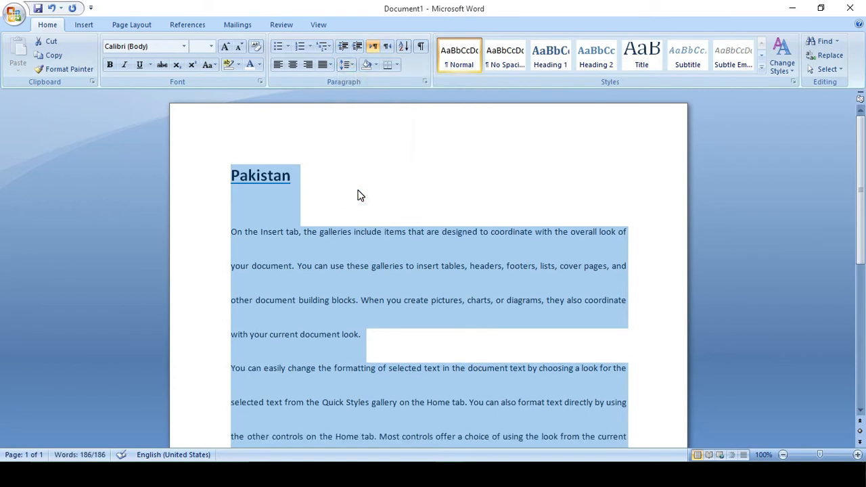
{"action": "left_click", "coordinate": [333, 349]}
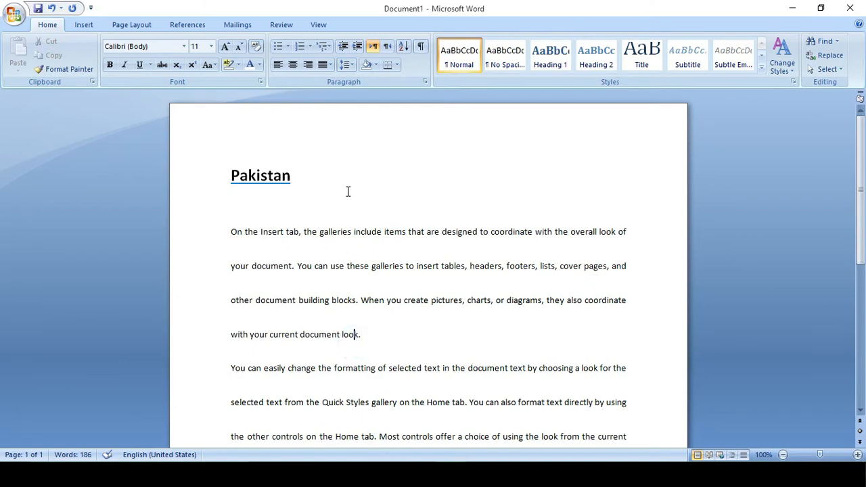
Step: Examine the indents and spacing settings in the Paragraph dialog for the first paragraph, and cancel without changes
{"action": "left_click", "coordinate": [349, 64]}
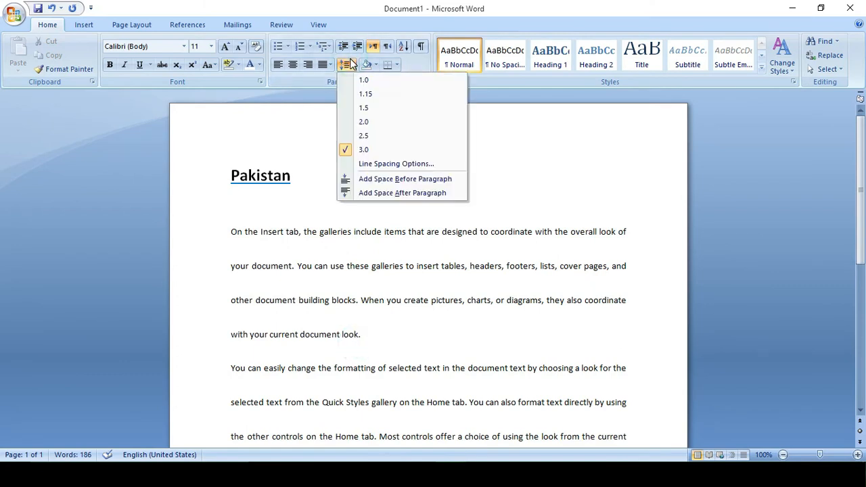
{"action": "left_click", "coordinate": [358, 168]}
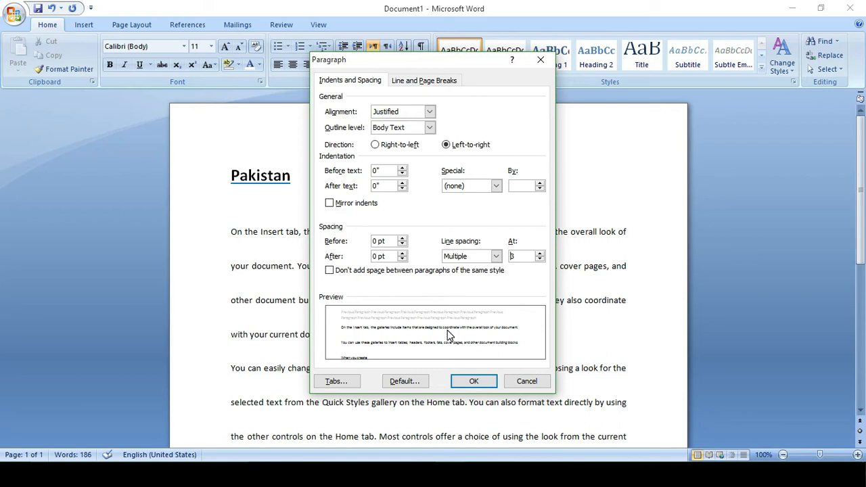
{"action": "left_click", "coordinate": [510, 383]}
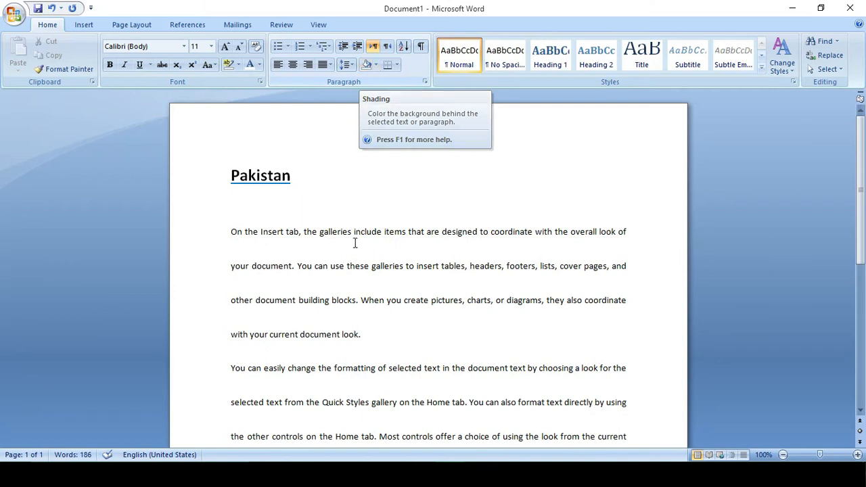
Step: Undo the recent line spacing and paragraph spacing changes on the heading and all three paragraphs
{"action": "key", "text": "ctrl+a"}
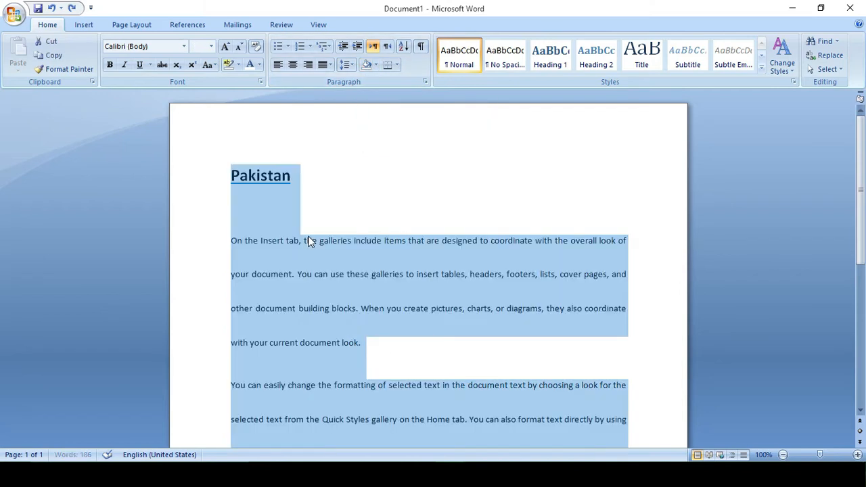
{"action": "key", "text": "ctrl+1"}
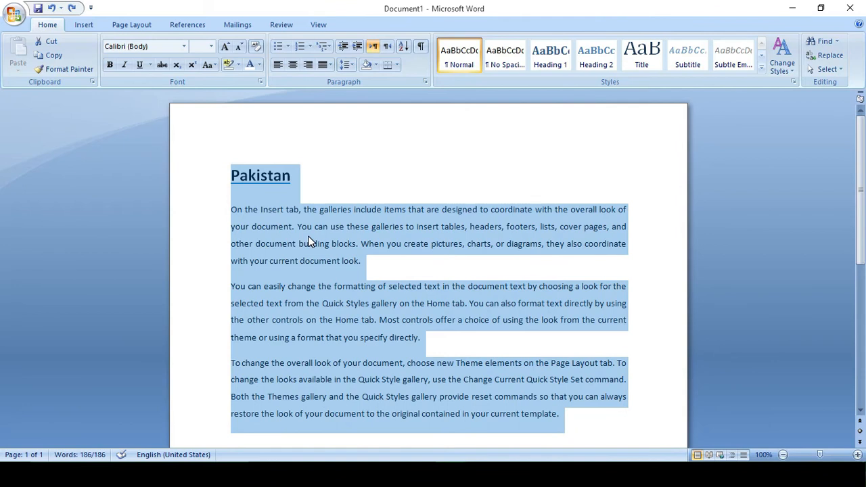
{"action": "left_click", "coordinate": [308, 237]}
Step: Apply the standard Dark Blue shading to the first paragraph below the heading
{"action": "left_click", "coordinate": [228, 208]}
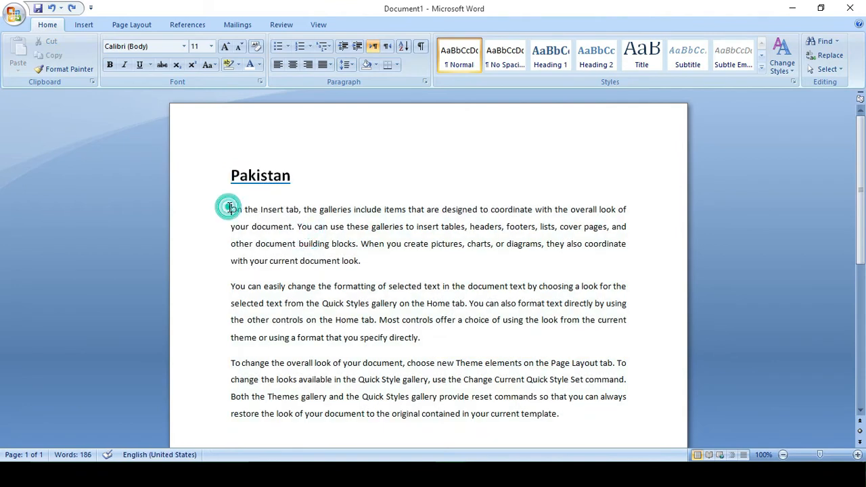
{"action": "left_click_drag", "start_coordinate": [228, 208], "coordinate": [475, 261]}
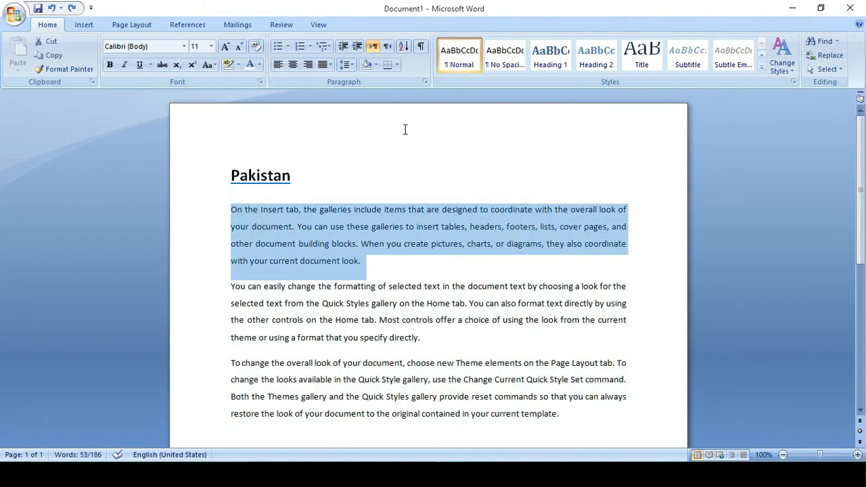
{"action": "left_click", "coordinate": [377, 65]}
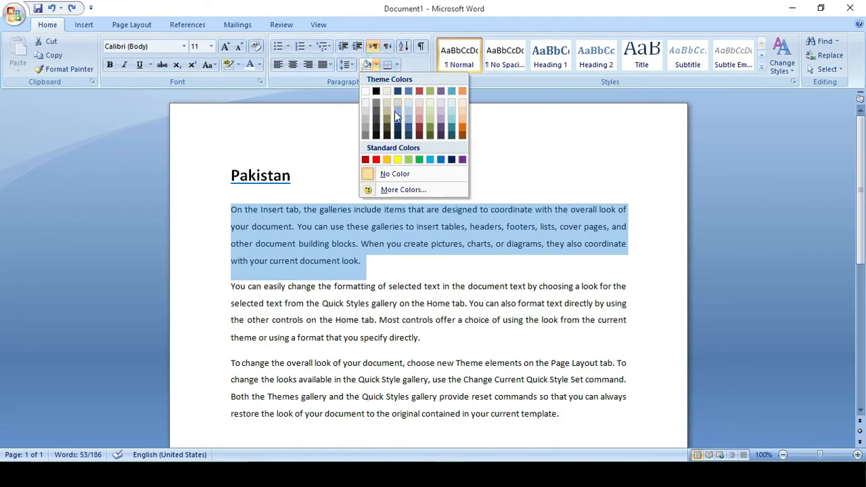
{"action": "left_click", "coordinate": [454, 160]}
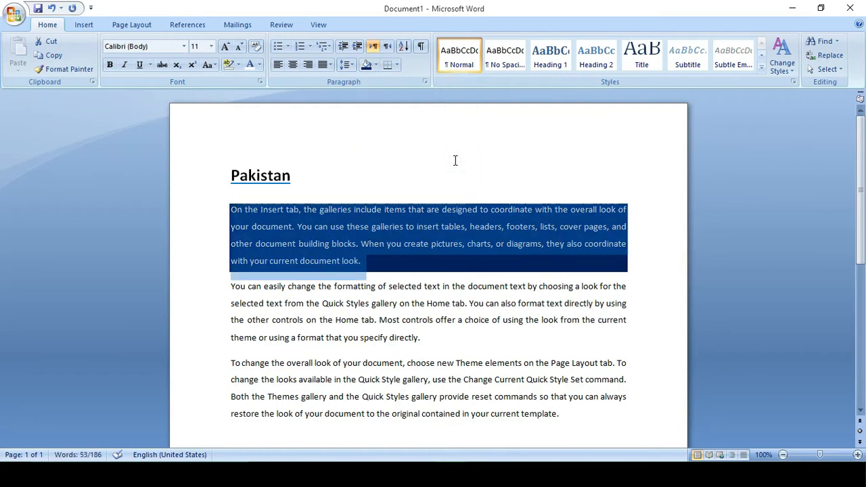
{"action": "left_click", "coordinate": [454, 160]}
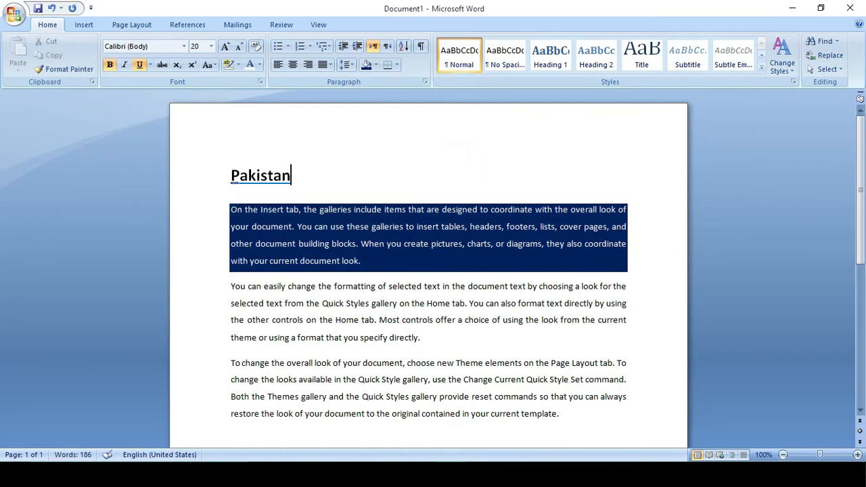
Step: Apply the standard Purple shading to the second paragraph
{"action": "left_click_drag", "start_coordinate": [232, 285], "coordinate": [466, 349]}
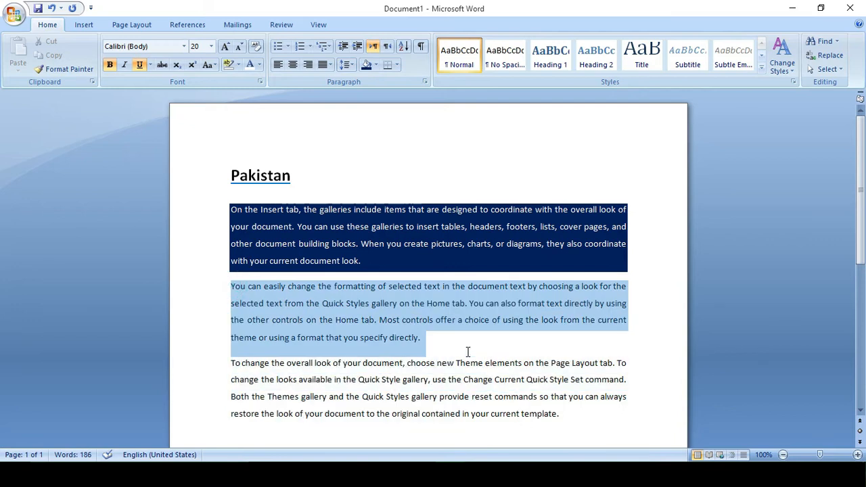
{"action": "left_click", "coordinate": [376, 66]}
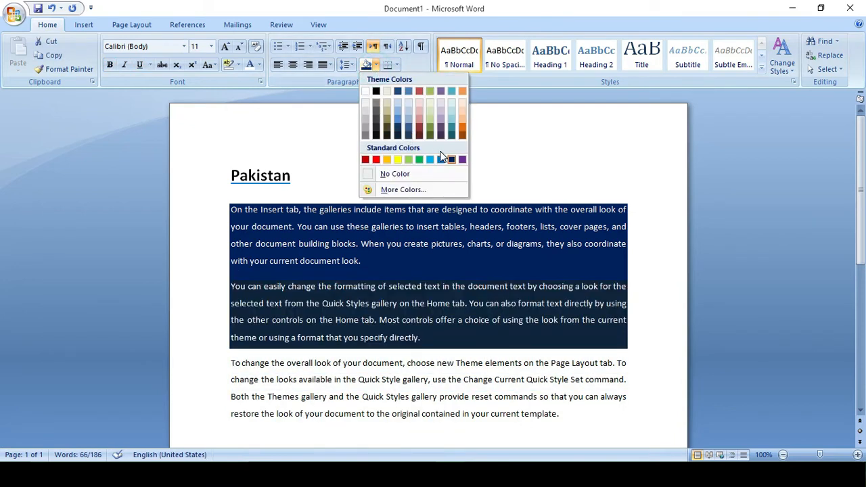
{"action": "left_click", "coordinate": [462, 159]}
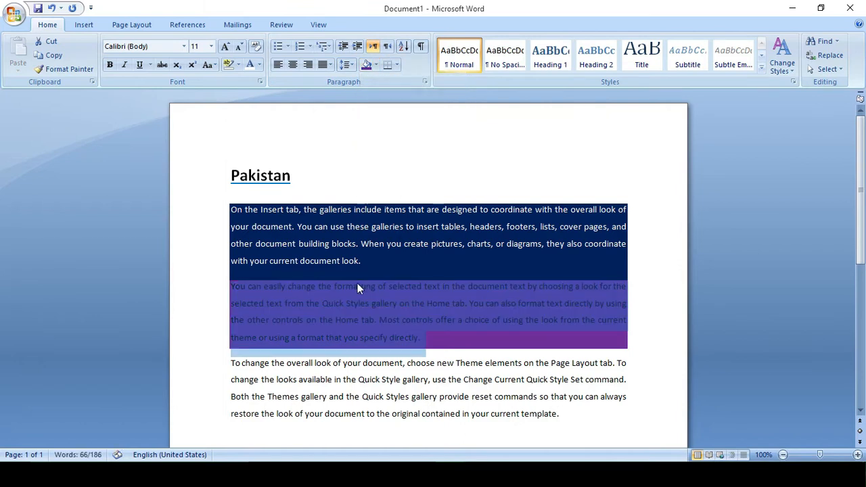
Step: Apply the standard Yellow shading to the third paragraph's text, and extend it to the whole paragraph
{"action": "left_click", "coordinate": [229, 399]}
{"action": "left_click_drag", "start_coordinate": [230, 361], "coordinate": [559, 421]}
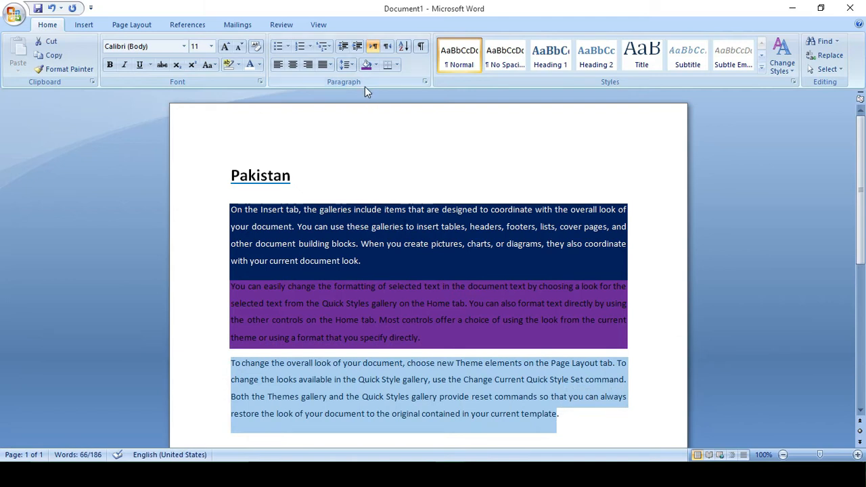
{"action": "left_click", "coordinate": [375, 65]}
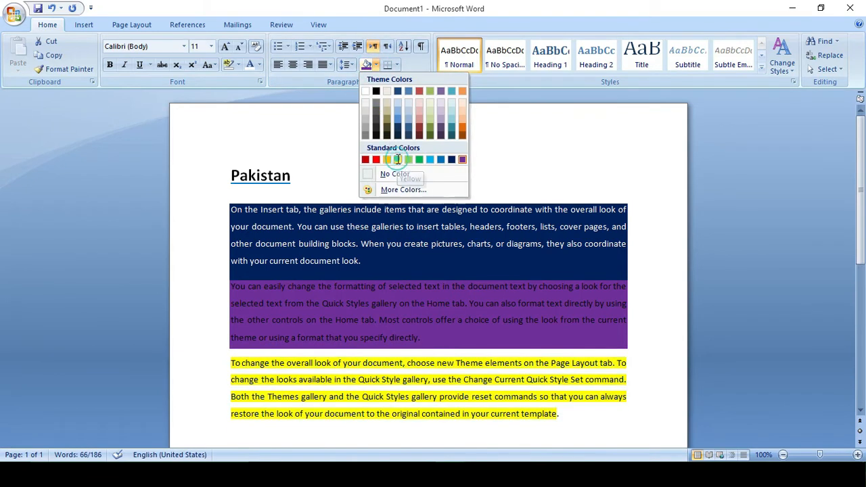
{"action": "left_click", "coordinate": [397, 159]}
{"action": "left_click", "coordinate": [267, 304]}
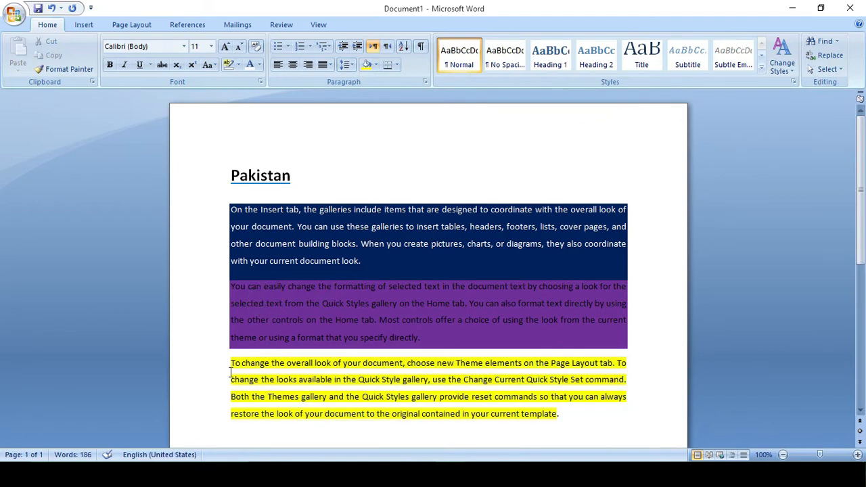
{"action": "left_click_drag", "start_coordinate": [229, 363], "coordinate": [567, 418]}
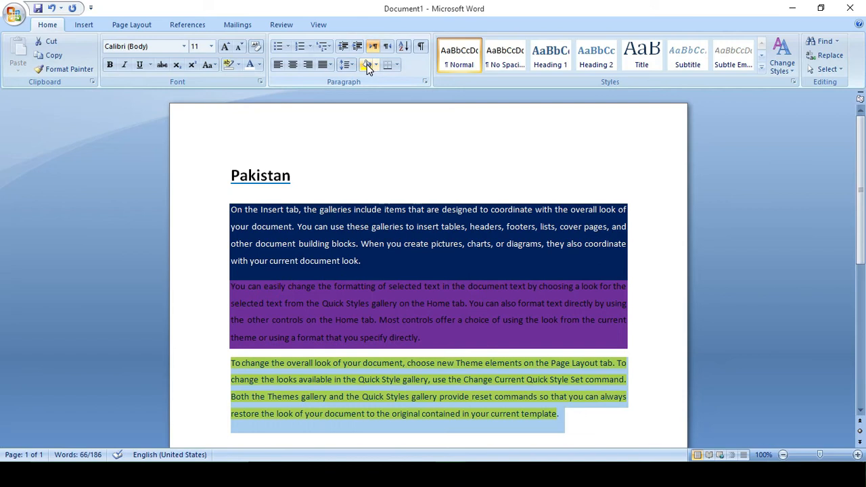
{"action": "left_click", "coordinate": [617, 277]}
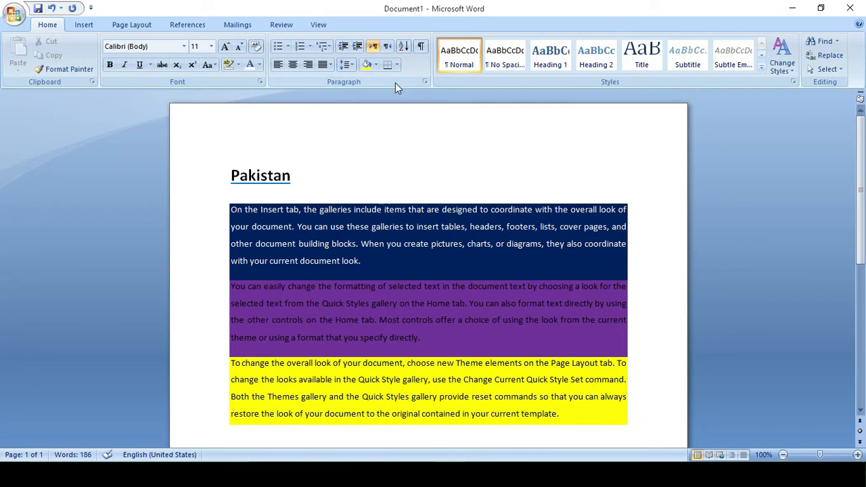
{"action": "left_click", "coordinate": [396, 65]}
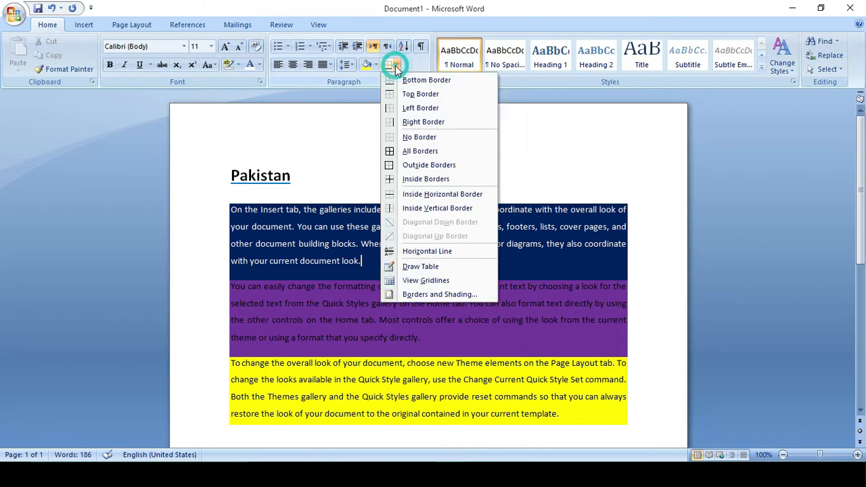
{"action": "left_click", "coordinate": [310, 232]}
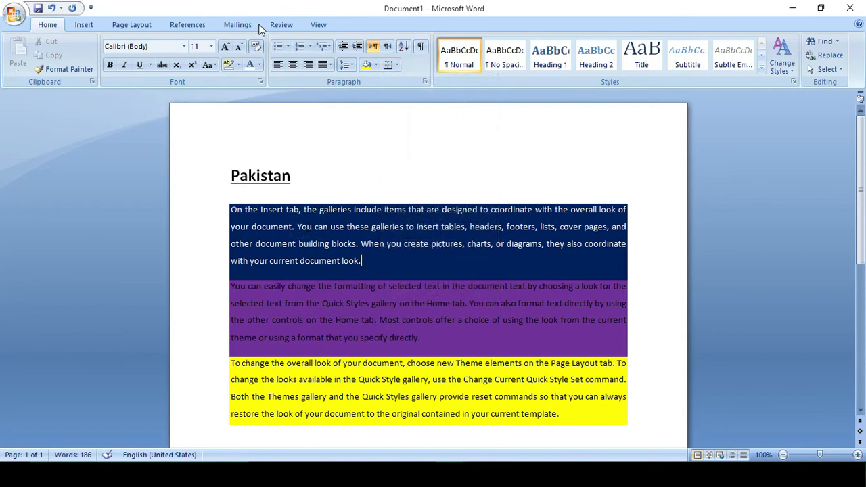
Step: Clear all formatting from the entire text, including the heading
{"action": "key", "text": "ctrl+a"}
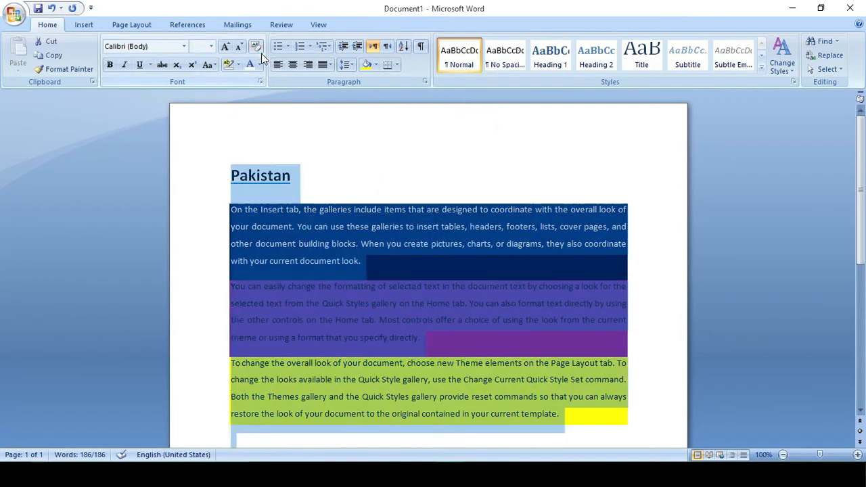
{"action": "left_click", "coordinate": [257, 50]}
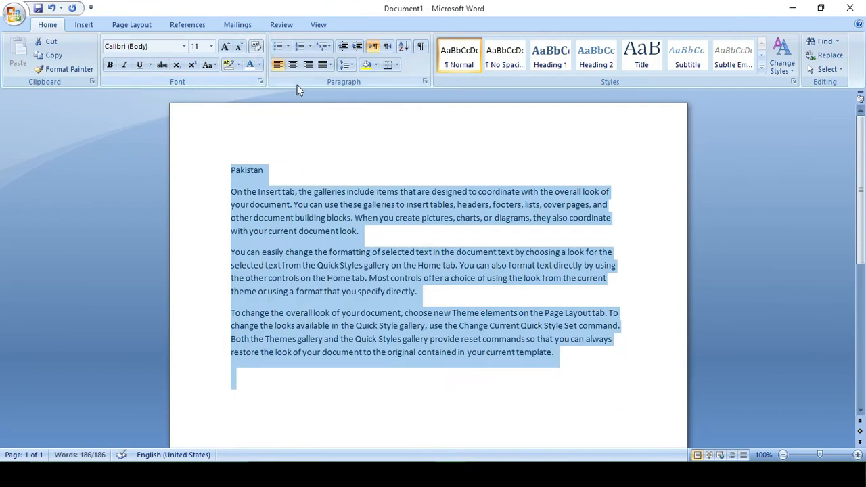
{"action": "left_click", "coordinate": [366, 205]}
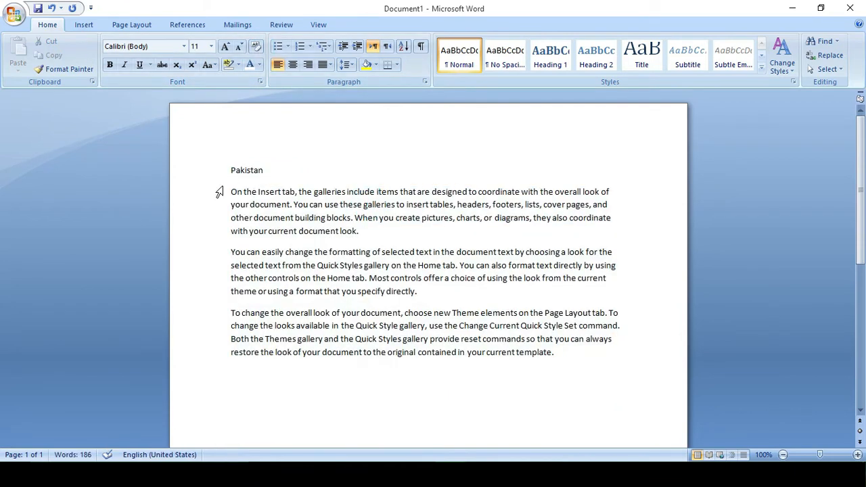
Step: Try Bottom Border and All Borders on the text of the first paragraph below the heading
{"action": "left_click_drag", "start_coordinate": [230, 192], "coordinate": [353, 231]}
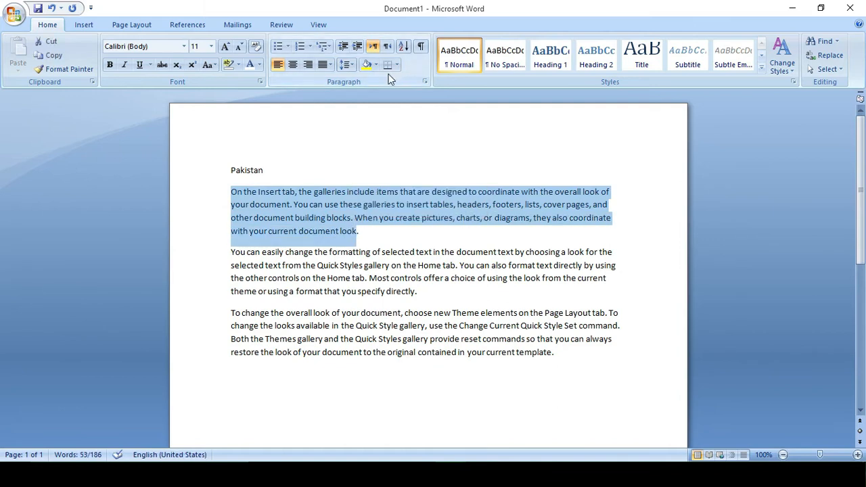
{"action": "left_click", "coordinate": [398, 65]}
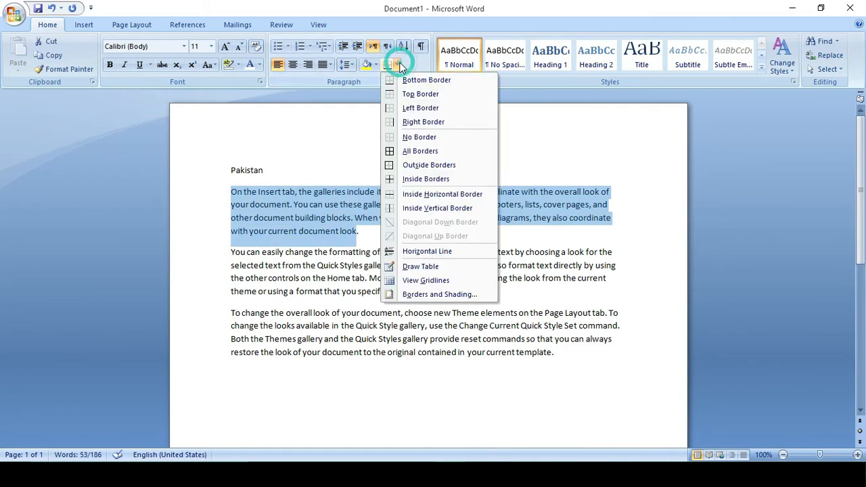
{"action": "left_click", "coordinate": [406, 83]}
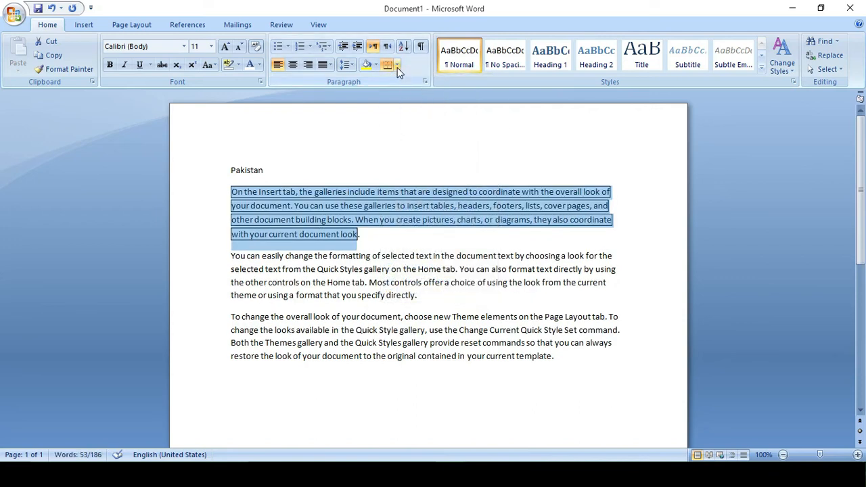
{"action": "left_click", "coordinate": [397, 65]}
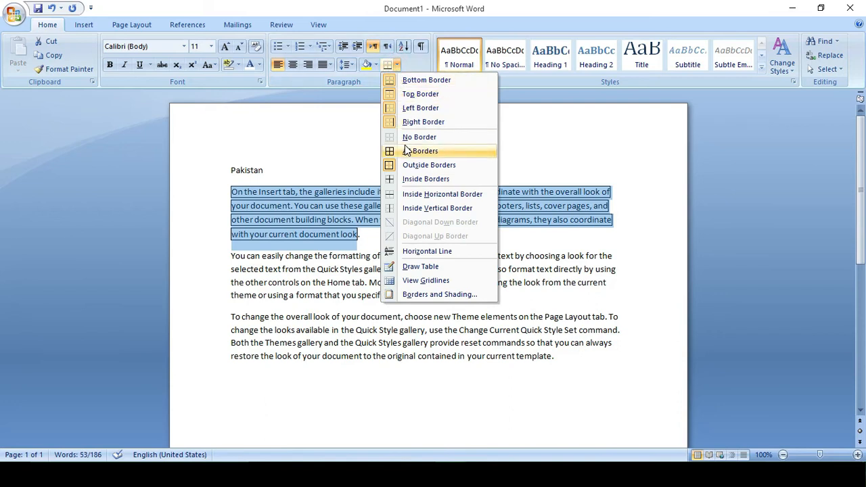
{"action": "left_click", "coordinate": [406, 150]}
Step: Remove the borders from the first paragraph with No Border and deselect the text
{"action": "left_click", "coordinate": [397, 65]}
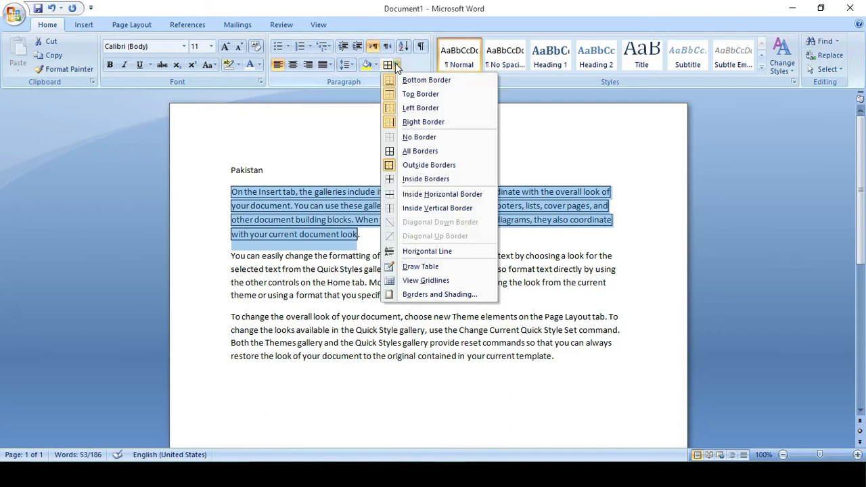
{"action": "left_click", "coordinate": [407, 138]}
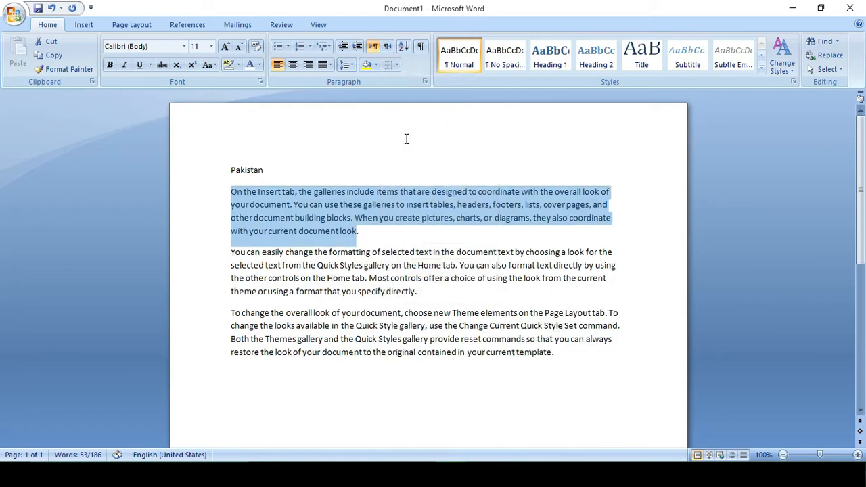
{"action": "left_click", "coordinate": [264, 167]}
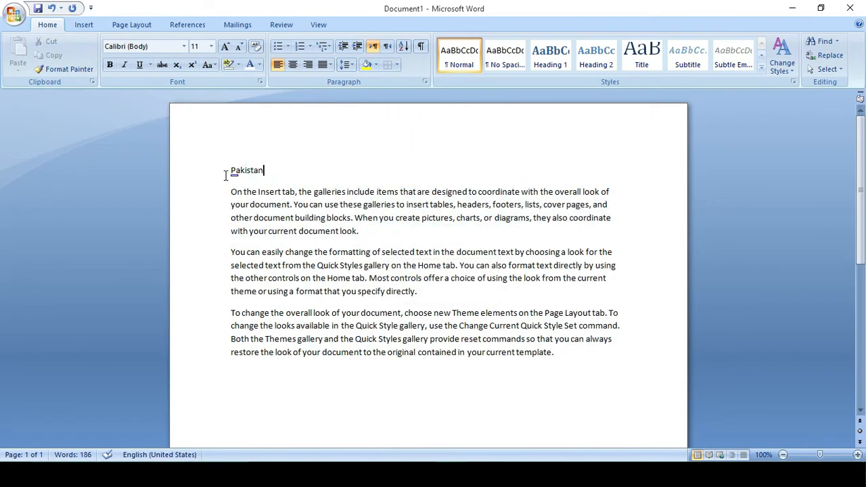
Step: Try Bottom Border and Outside Borders on the Pakistan heading
{"action": "left_click_drag", "start_coordinate": [228, 169], "coordinate": [274, 167]}
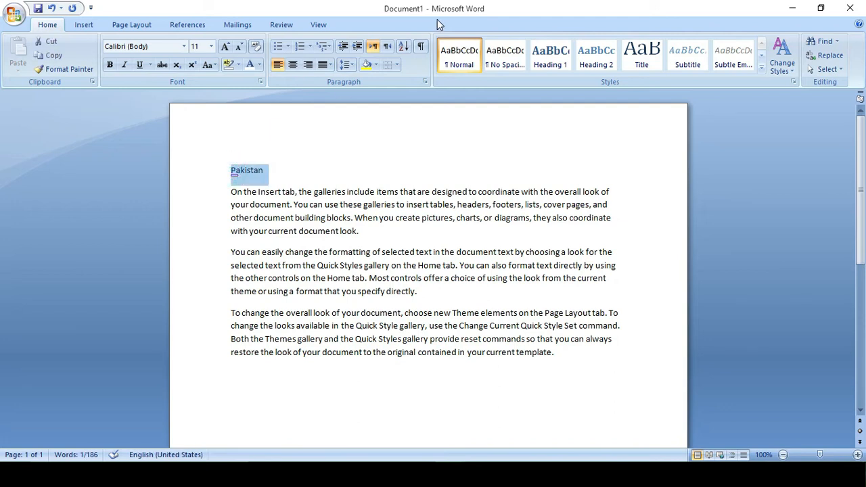
{"action": "left_click", "coordinate": [396, 65]}
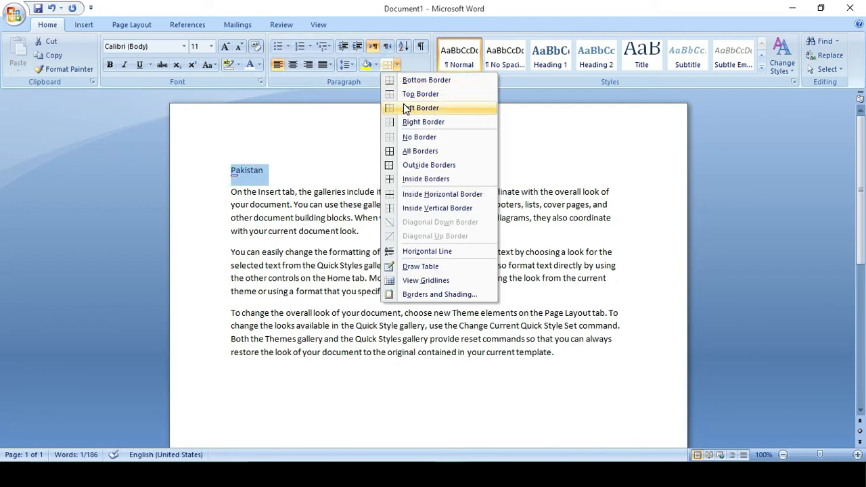
{"action": "left_click", "coordinate": [429, 80]}
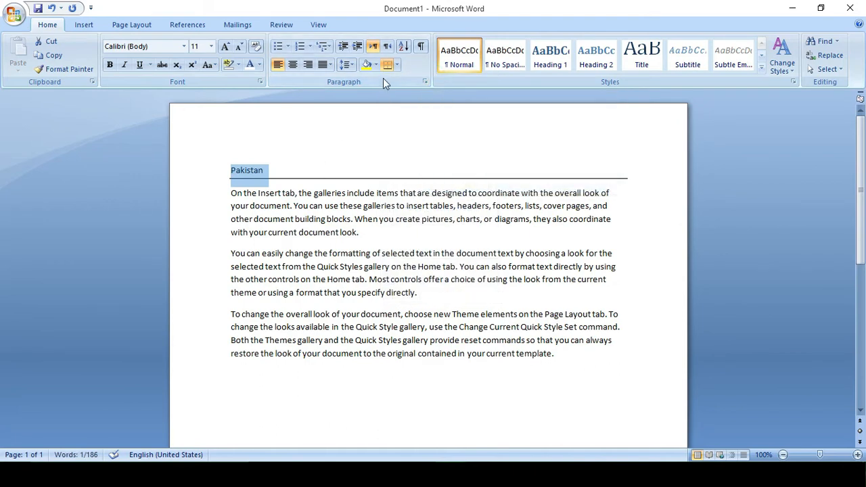
{"action": "left_click", "coordinate": [398, 65]}
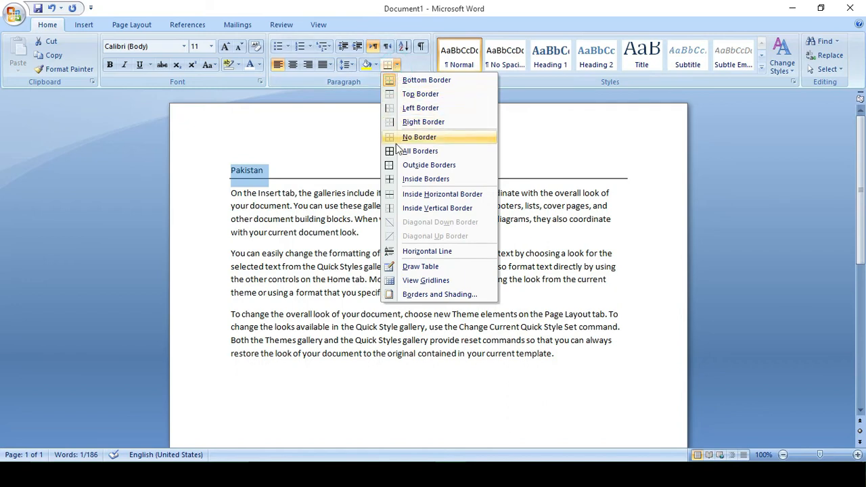
{"action": "left_click", "coordinate": [399, 166]}
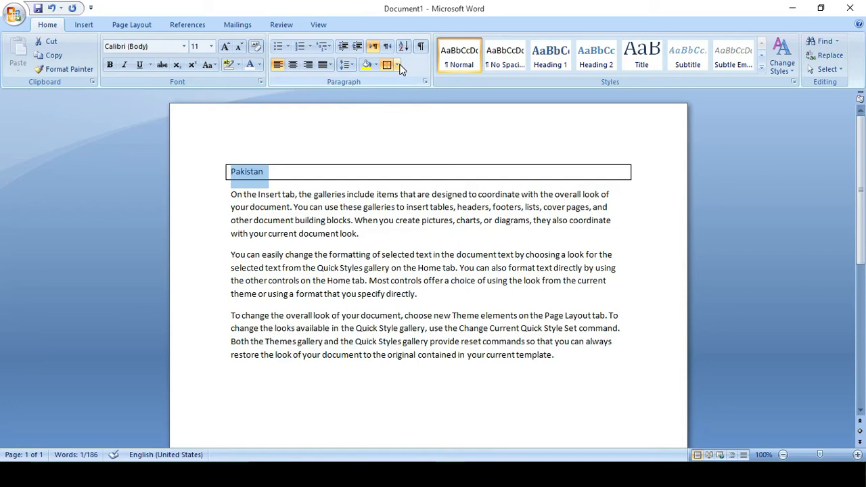
Step: Remove the outside borders from the Pakistan heading
{"action": "left_click", "coordinate": [400, 66]}
{"action": "left_click", "coordinate": [407, 171]}
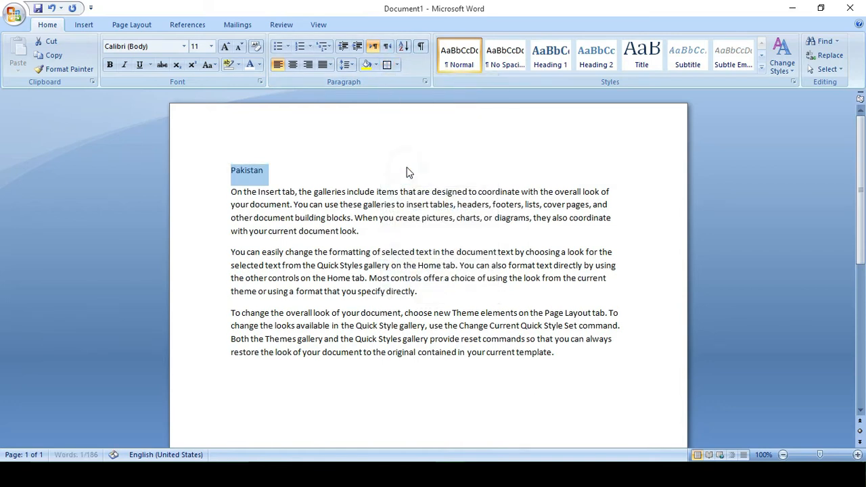
{"action": "left_click", "coordinate": [396, 65]}
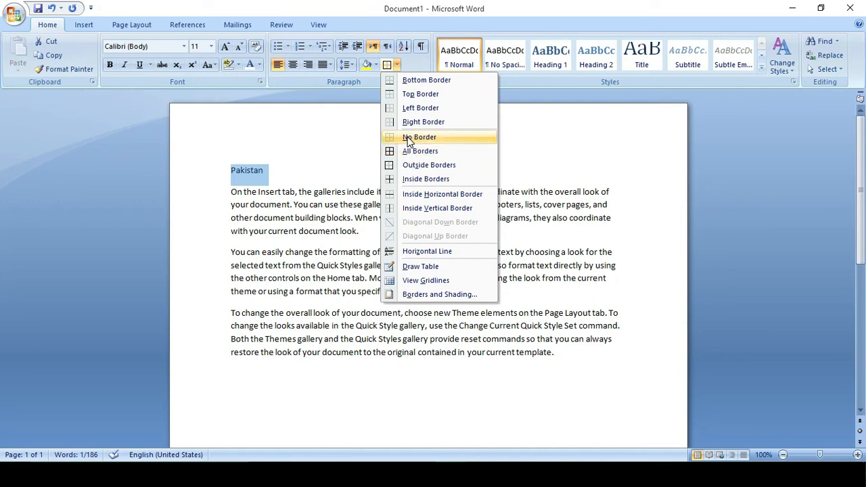
{"action": "left_click", "coordinate": [292, 181]}
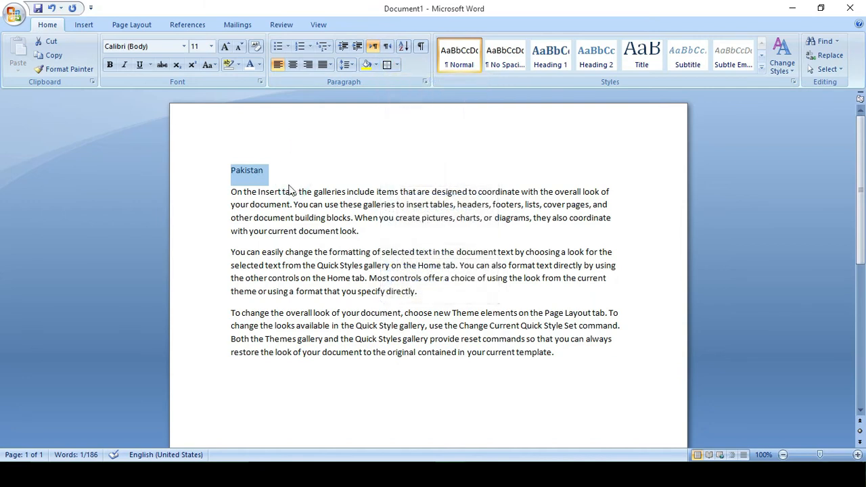
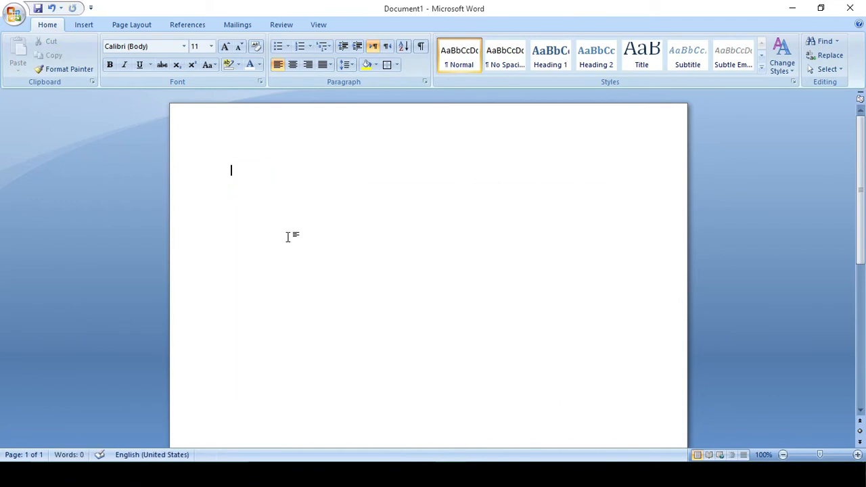
Step: Enter Pakistan, KPK, Sindh, Baluchistan and Punjab as separate lines
{"action": "type", "text": "paki"}
{"action": "type", "text": "s"}
{"action": "type", "text": "tan "}
{"action": "type", "text": "KPK"}
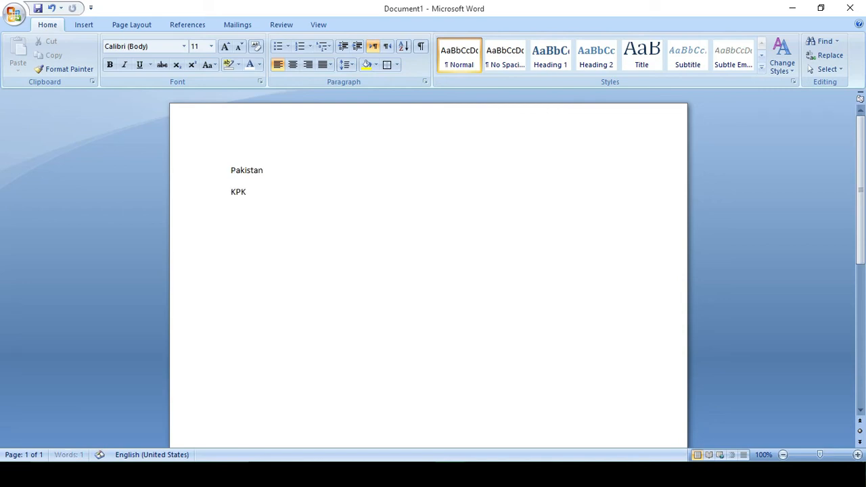
{"action": "key", "text": "Return"}
{"action": "type", "text": "sindh"}
{"action": "key", "text": "BackSpace"}
{"action": "key", "text": "BackSpace"}
{"action": "key", "text": "BackSpace"}
{"action": "type", "text": "ndh"}
{"action": "key", "text": "Return"}
{"action": "type", "text": "baluchistan"}
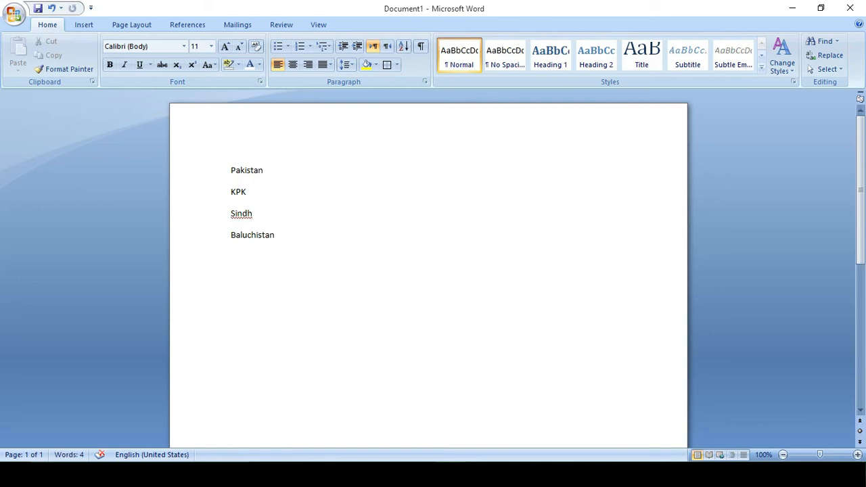
{"action": "type", "text": "punjab"}
{"action": "key", "text": "Return"}
Step: Apply arrowhead bullets to the four province lines below Pakistan, from KPK to Punjab
{"action": "left_click", "coordinate": [230, 192]}
{"action": "left_click_drag", "start_coordinate": [230, 192], "coordinate": [283, 253]}
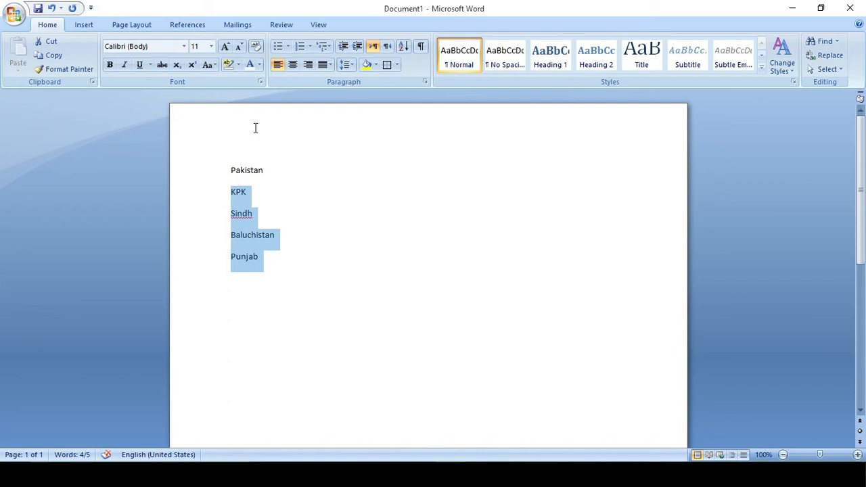
{"action": "left_click", "coordinate": [288, 47]}
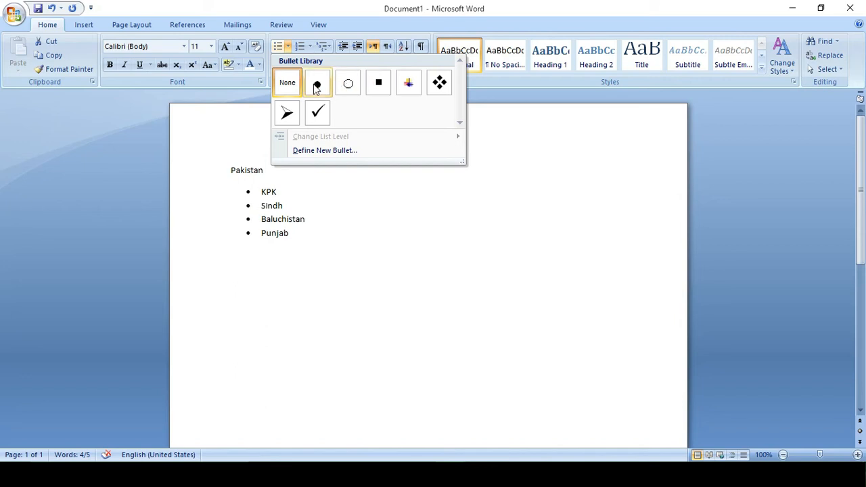
{"action": "left_click", "coordinate": [289, 111]}
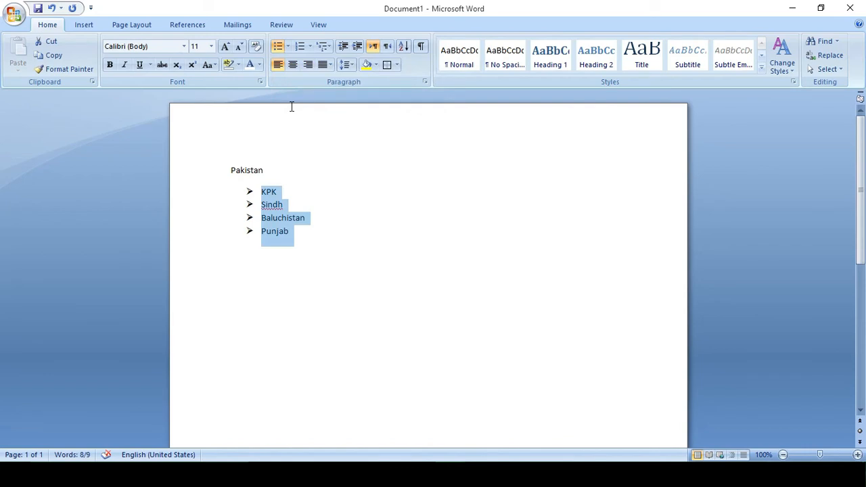
{"action": "key", "text": "ctrl+F2"}
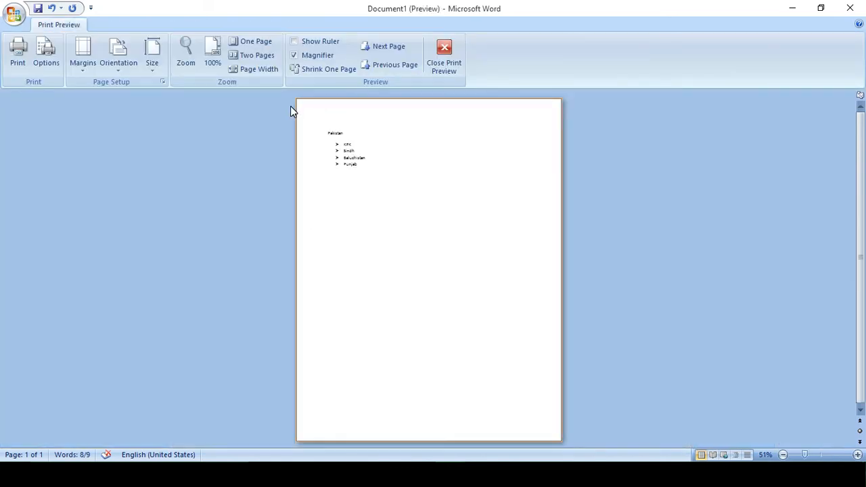
{"action": "left_click", "coordinate": [459, 56]}
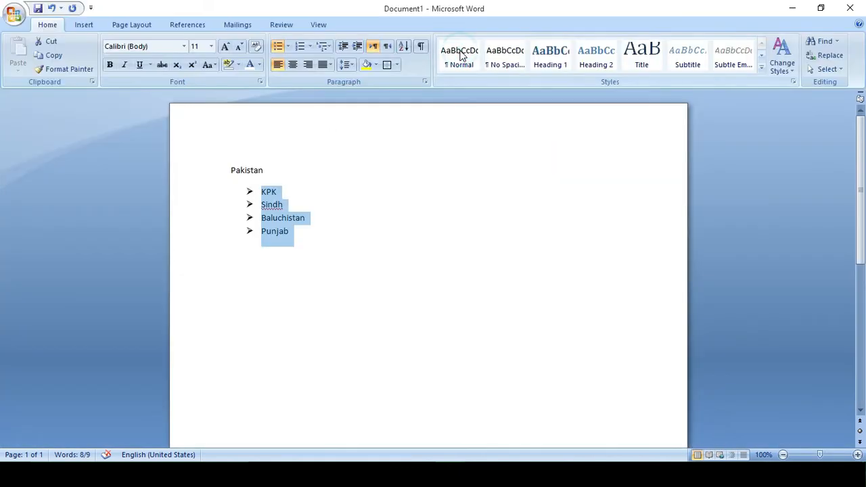
Step: Change the province list's bullets to check marks, and delete all text in the document
{"action": "left_click", "coordinate": [288, 47]}
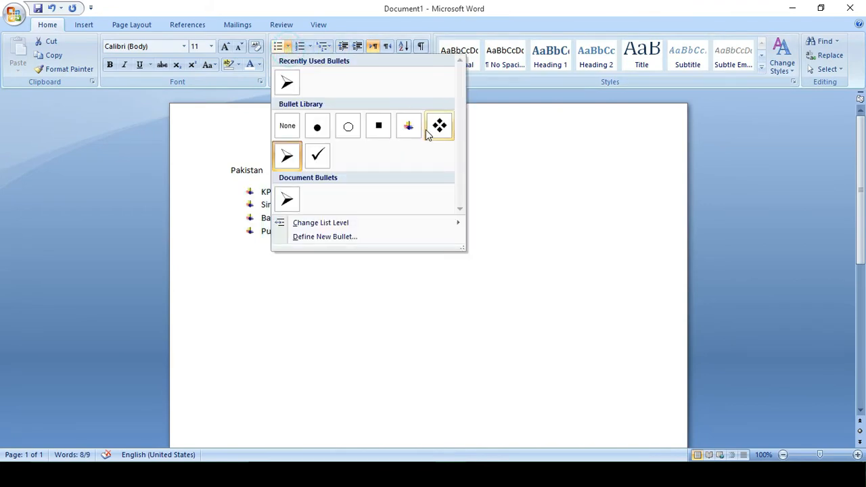
{"action": "left_click", "coordinate": [321, 161]}
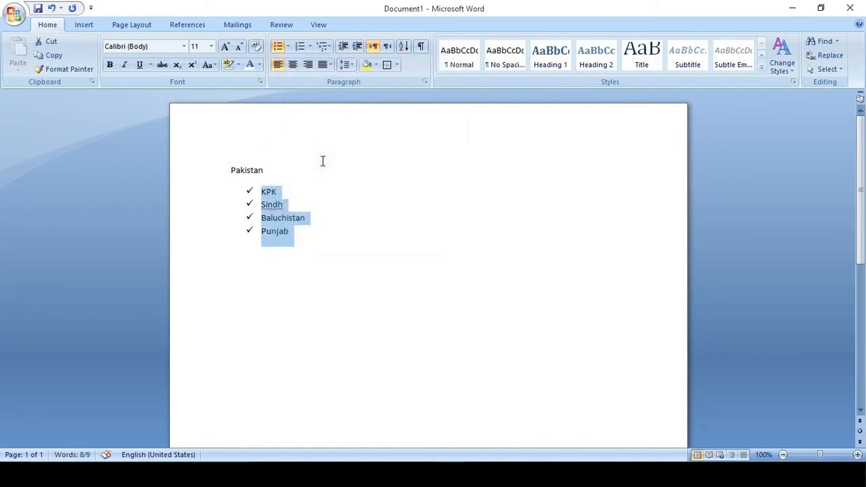
{"action": "key", "text": "ctrl+a"}
{"action": "key", "text": "Delete"}
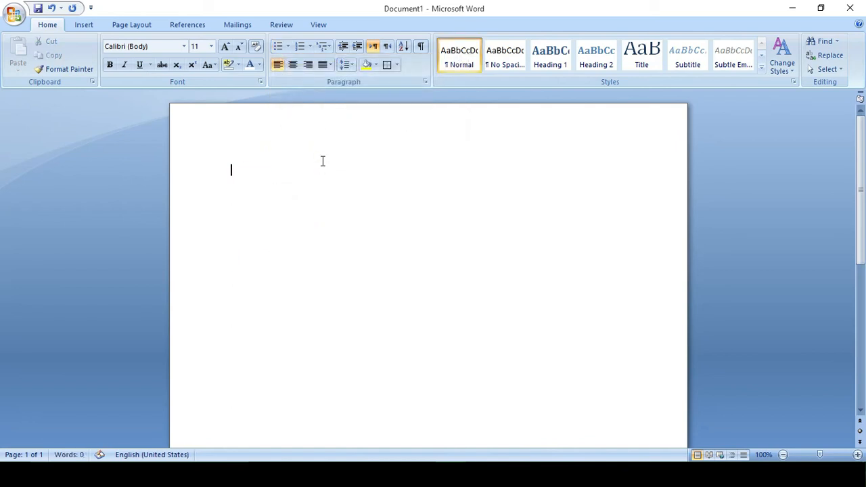
{"action": "type", "text": "1 introduction"}
{"action": "key", "text": "Return"}
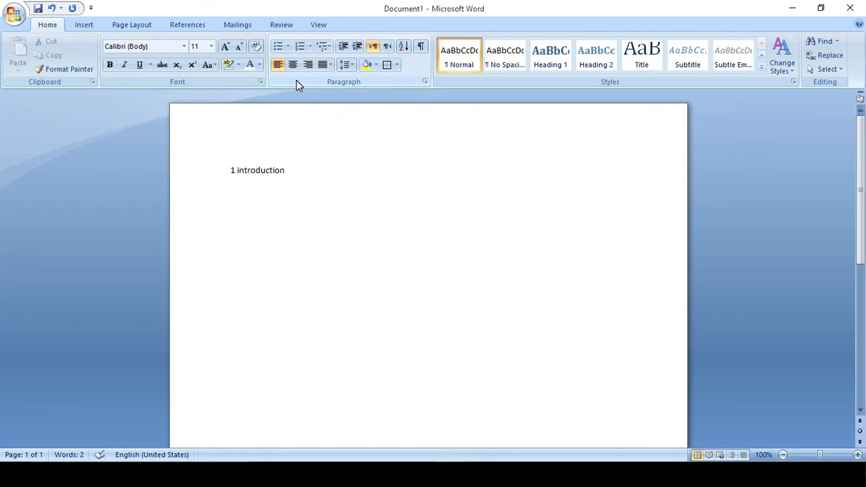
{"action": "left_click", "coordinate": [300, 48]}
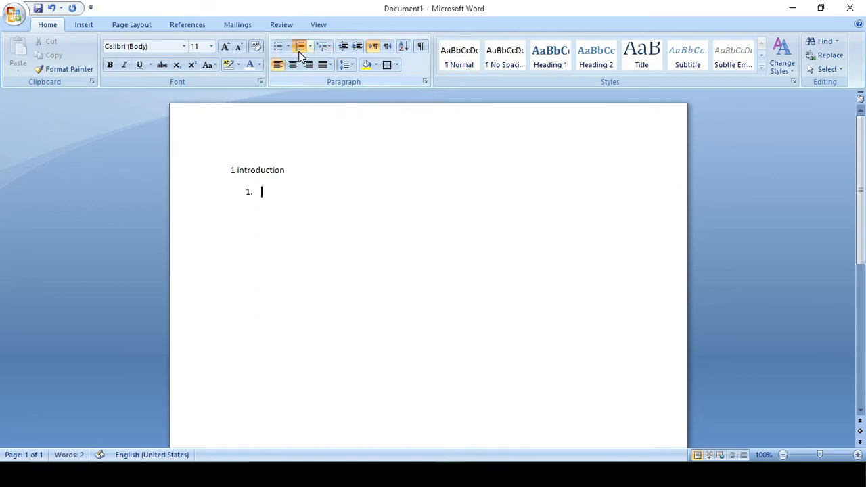
{"action": "key", "text": "BackSpace"}
{"action": "key", "text": "BackSpace"}
{"action": "key", "text": "BackSpace"}
{"action": "key", "text": "BackSpace"}
{"action": "key", "text": "BackSpace"}
{"action": "key", "text": "BackSpace"}
{"action": "key", "text": "BackSpace"}
{"action": "key", "text": "BackSpace"}
{"action": "key", "text": "BackSpace"}
{"action": "key", "text": "BackSpace"}
{"action": "key", "text": "BackSpace"}
{"action": "key", "text": "BackSpace"}
{"action": "key", "text": "BackSpace"}
{"action": "key", "text": "BackSpace"}
{"action": "key", "text": "BackSpace"}
{"action": "key", "text": "BackSpace"}
{"action": "key", "text": "BackSpace"}
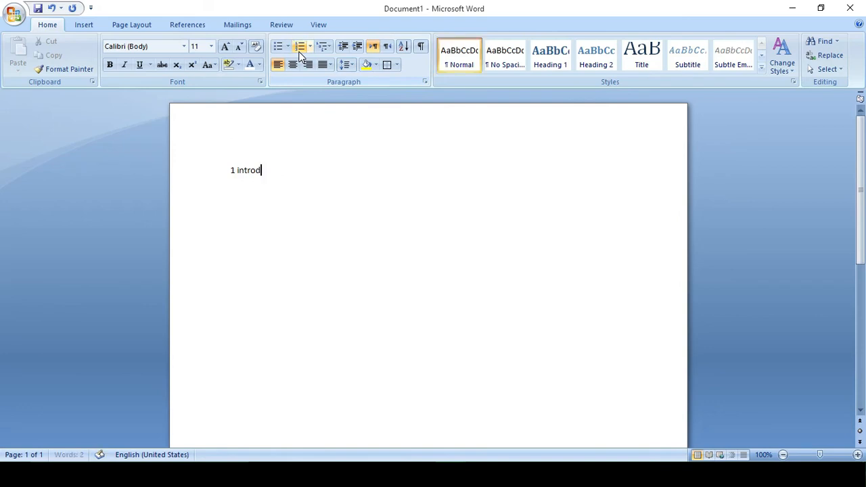
Step: Start a numbered list with Pakistan as the first item
{"action": "left_click", "coordinate": [301, 48]}
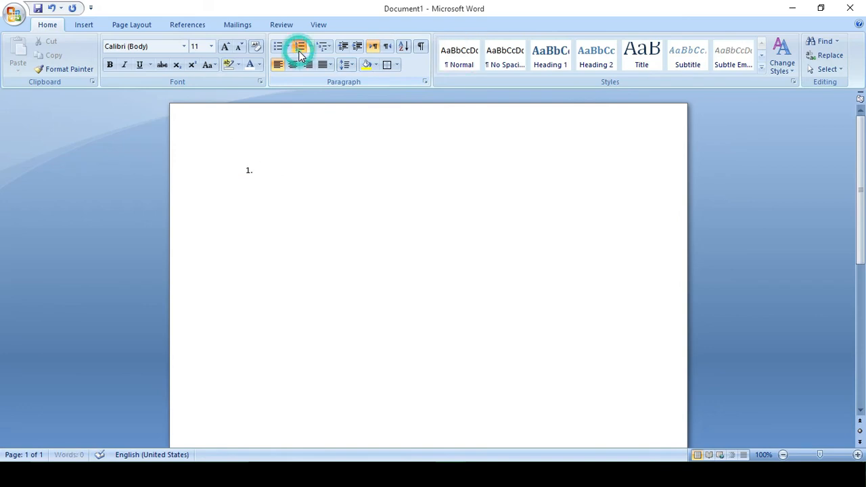
{"action": "type", "text": "pakitan"}
{"action": "key", "text": "Return"}
{"action": "key", "text": "BackSpace"}
{"action": "key", "text": "BackSpace"}
{"action": "key", "text": "BackSpace"}
{"action": "key", "text": "BackSpace"}
{"action": "key", "text": "BackSpace"}
{"action": "key", "text": "BackSpace"}
{"action": "type", "text": "istan"}
{"action": "key", "text": "Return"}
Step: Add India, Iraq and Iran as the next items of the numbered list
{"action": "type", "text": "india"}
{"action": "key", "text": "Return"}
{"action": "type", "text": "Iraq"}
{"action": "key", "text": "Return"}
{"action": "type", "text": "iran"}
{"action": "key", "text": "Return"}
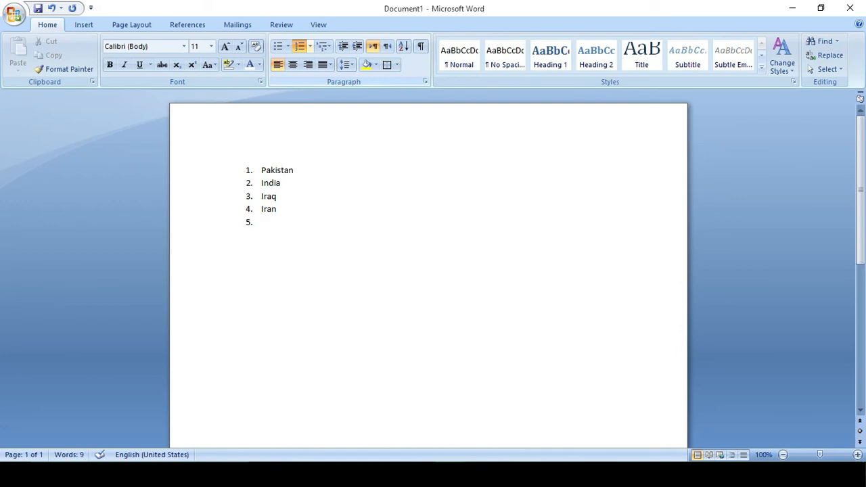
Step: Add Tehran as a second-level item beneath Iran
{"action": "key", "text": "Tab"}
{"action": "type", "text": "tehran"}
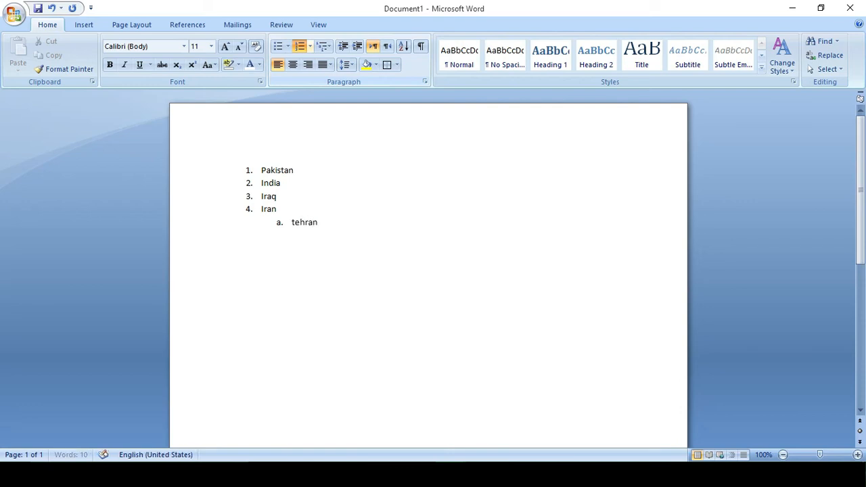
{"action": "key", "text": "Return"}
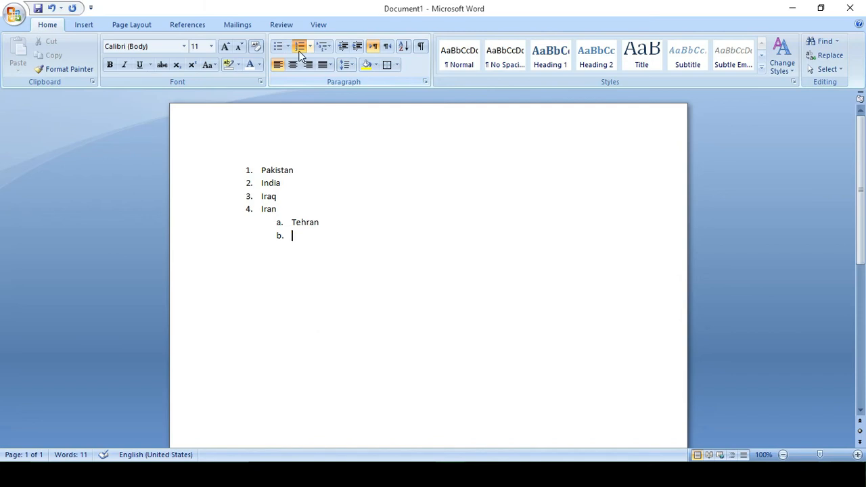
Step: Clear the document and start a new numbered list with Pakitsan and the second-level item Kpk
{"action": "key", "text": "ctrl+a"}
{"action": "key", "text": "Delete"}
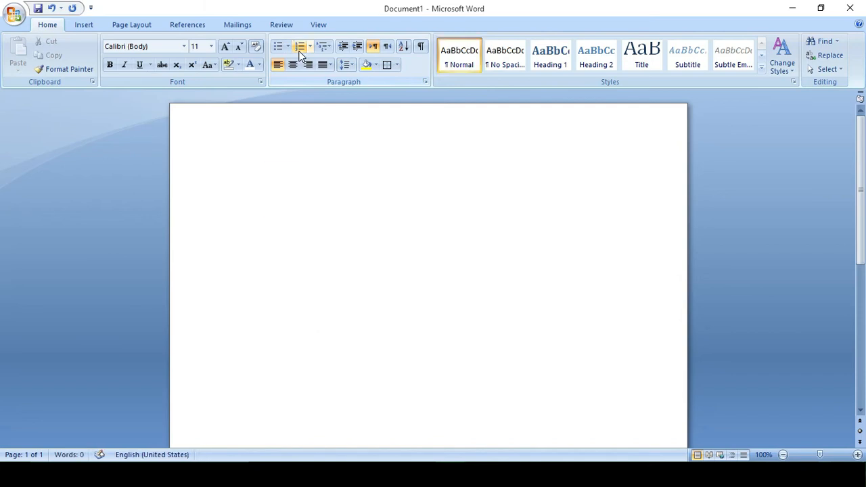
{"action": "left_click", "coordinate": [300, 46]}
{"action": "type", "text": "pakitsan"}
{"action": "key", "text": "Return"}
{"action": "key", "text": "Tab"}
{"action": "type", "text": "kpk"}
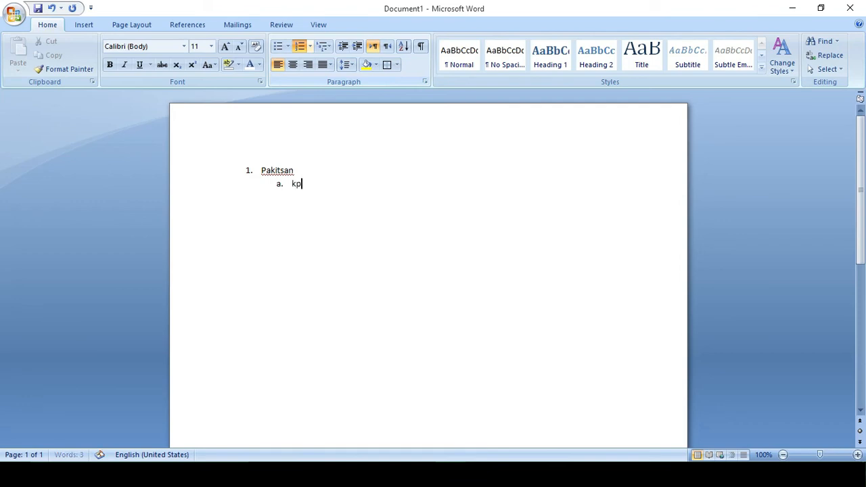
Step: Add Sindh, Baluchistan and Punjab as further second-level items after Kpk
{"action": "key", "text": "Return"}
{"action": "type", "text": "sindh"}
{"action": "key", "text": "Return"}
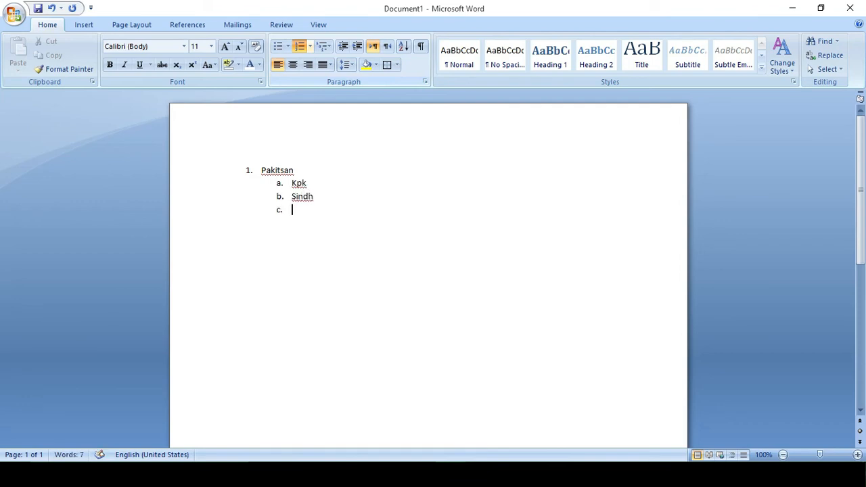
{"action": "type", "text": "baluchu"}
{"action": "key", "text": "BackSpace"}
{"action": "type", "text": "istan"}
{"action": "key", "text": "Return"}
{"action": "type", "text": "p"}
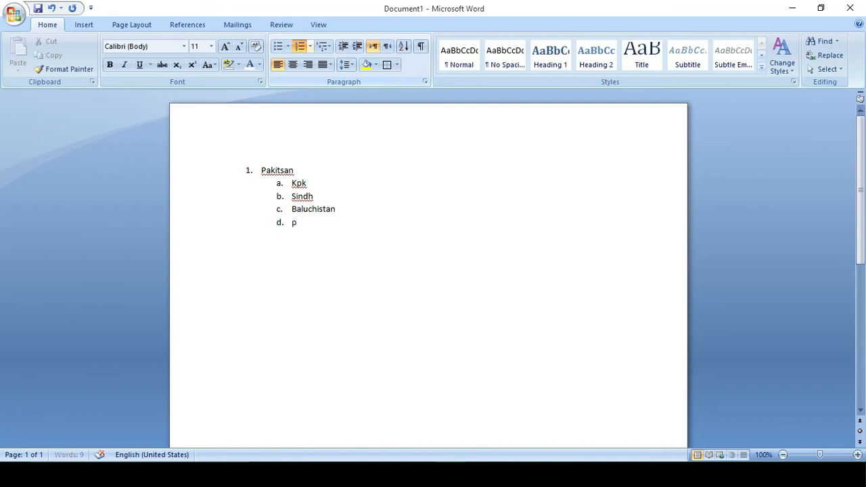
{"action": "type", "text": "unjab"}
{"action": "key", "text": "Return"}
{"action": "key", "text": "BackSpace"}
Step: Insert Peshwar and charsadda as third-level items beneath Kpk
{"action": "key", "text": "Up"}
{"action": "key", "text": "Up"}
{"action": "key", "text": "Up"}
{"action": "key", "text": "Up"}
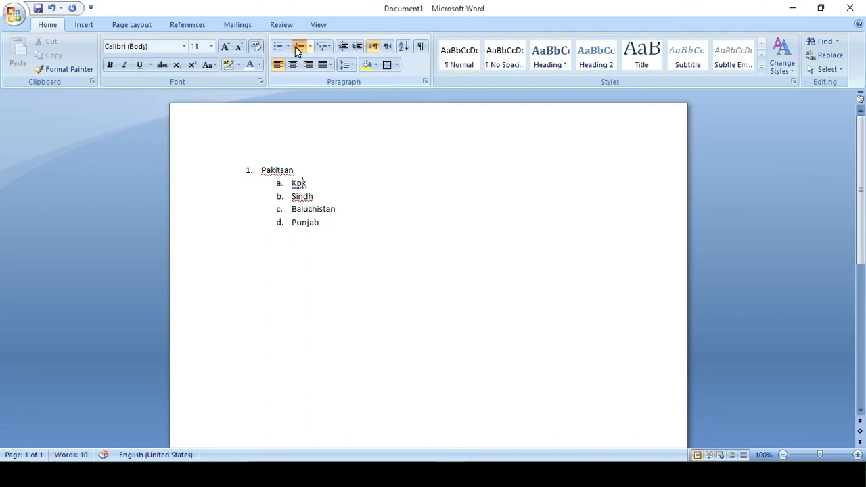
{"action": "key", "text": "Return"}
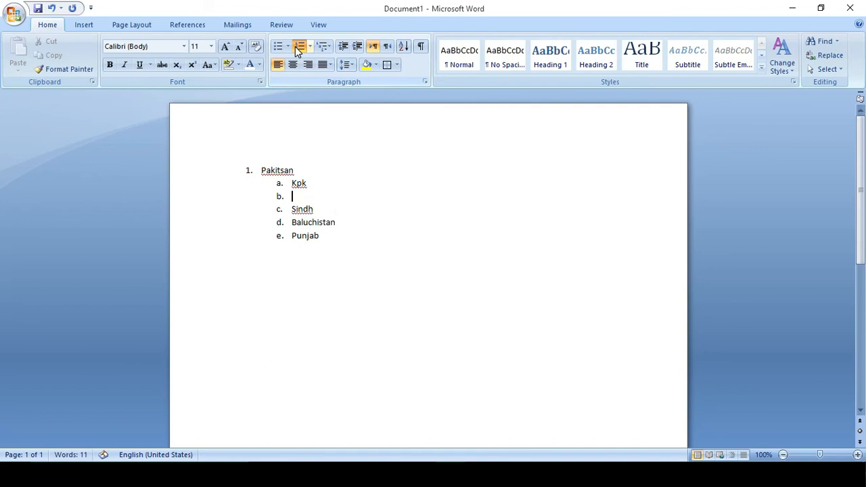
{"action": "key", "text": "Tab"}
{"action": "type", "text": "peshwar"}
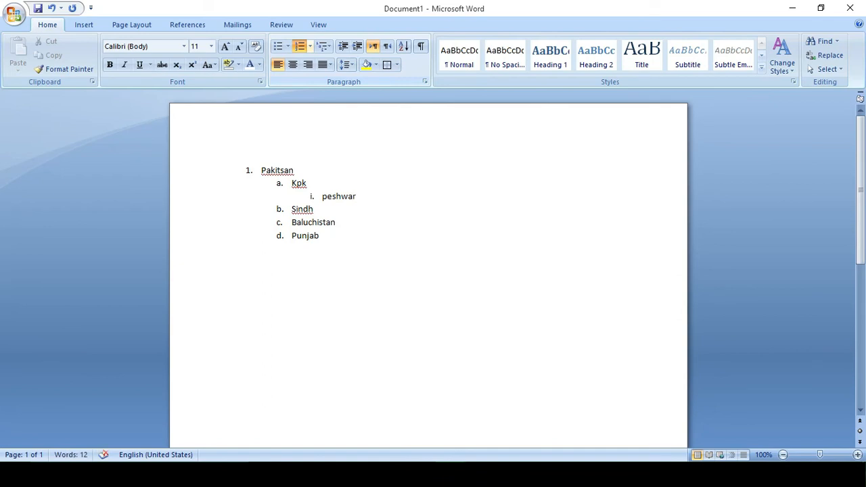
{"action": "key", "text": "Return"}
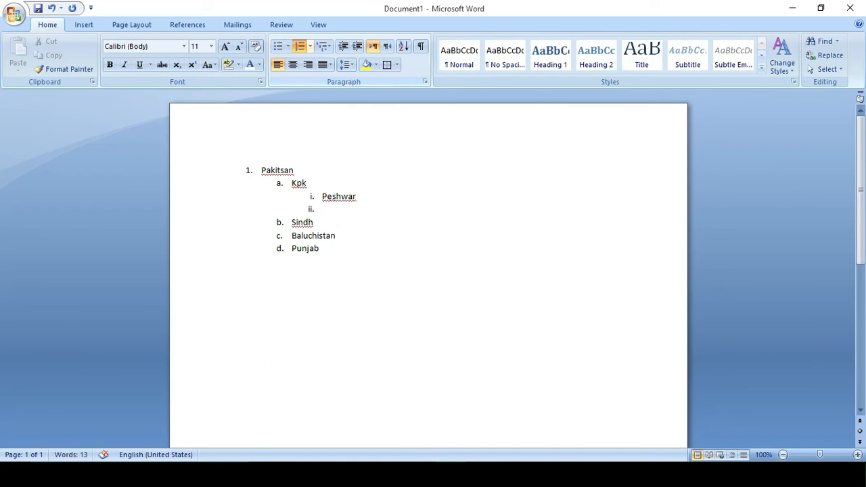
{"action": "type", "text": "charsadda"}
{"action": "key", "text": "Up"}
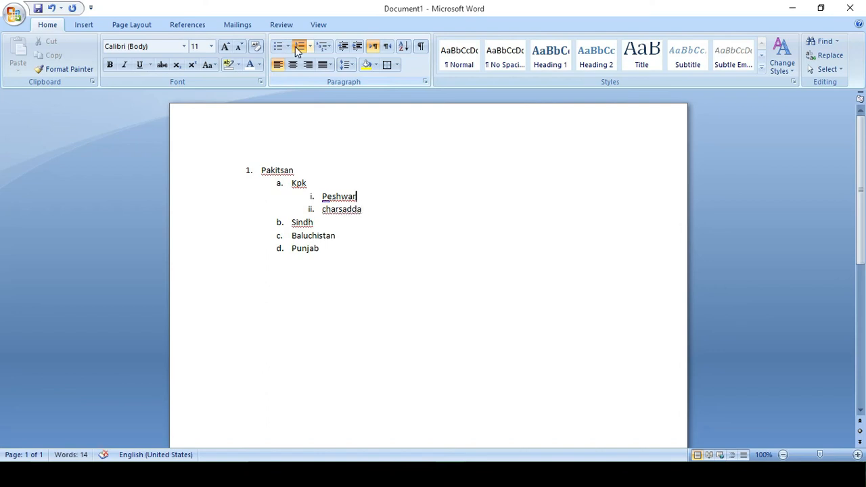
Step: Add naguman as a fourth-level item beneath Peshwar
{"action": "key", "text": "Return"}
{"action": "key", "text": "Tab"}
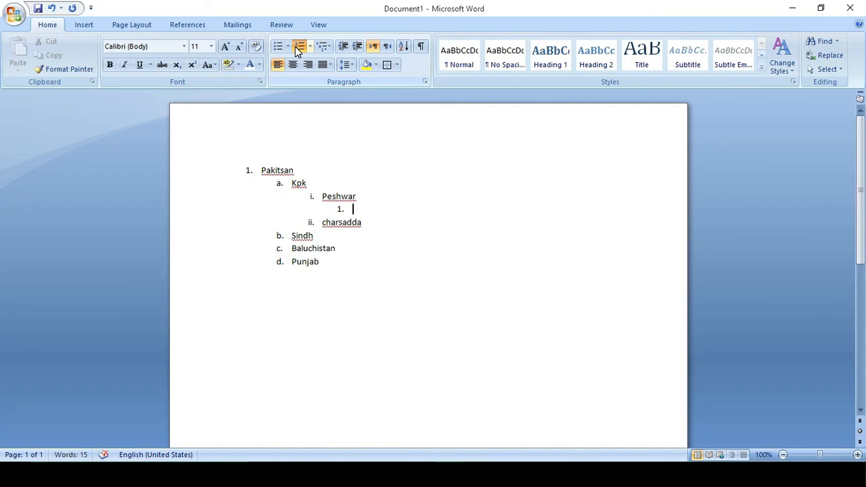
{"action": "type", "text": "naguman"}
Step: Clear the document and start a multilevel list in the 1., 1.1., 1.1.1. numbering style
{"action": "key", "text": "ctrl+a"}
{"action": "key", "text": "Delete"}
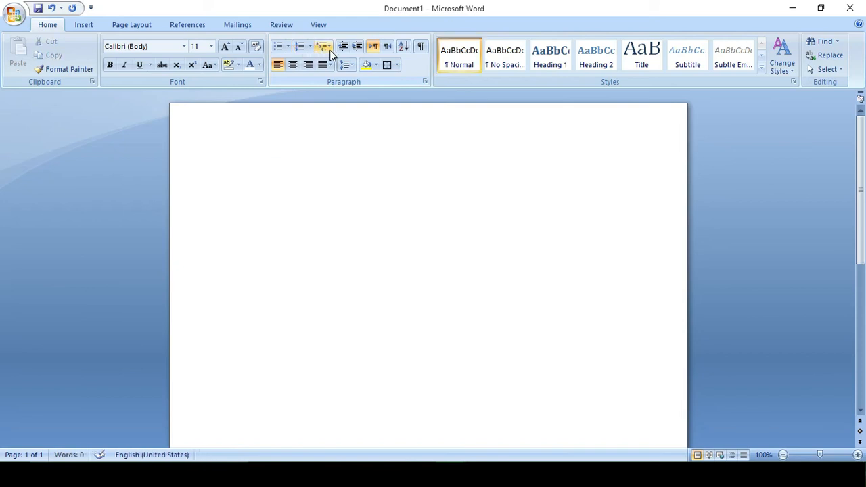
{"action": "left_click", "coordinate": [330, 52]}
{"action": "mouse_move", "coordinate": [340, 91]}
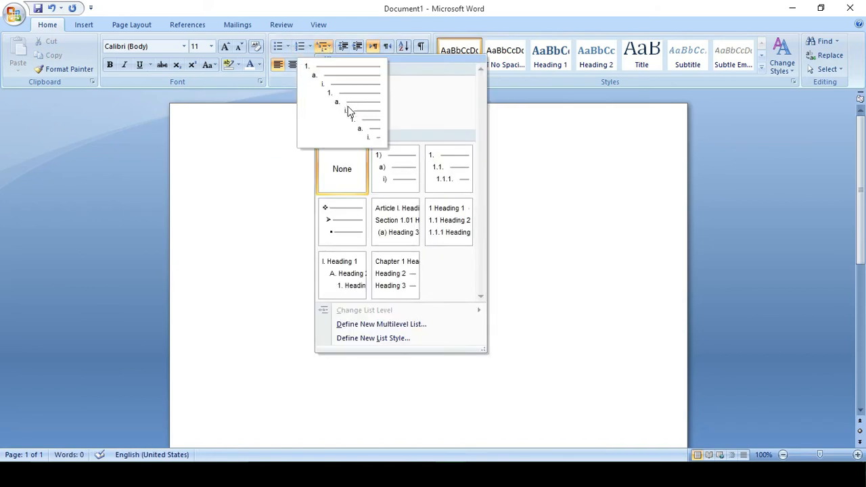
{"action": "left_click", "coordinate": [439, 164]}
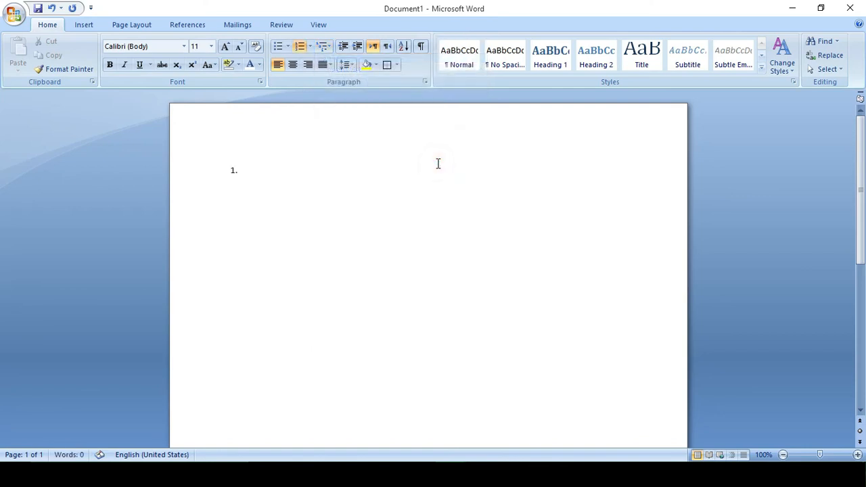
Step: Enter Chapter 1 as the first top-level item, with Introduction as a second-level item beneath it
{"action": "type", "text": "intro"}
{"action": "key", "text": "BackSpace"}
{"action": "key", "text": "BackSpace"}
{"action": "key", "text": "BackSpace"}
{"action": "key", "text": "BackSpace"}
{"action": "key", "text": "BackSpace"}
{"action": "type", "text": "Chapter 1"}
{"action": "key", "text": "Return"}
{"action": "key", "text": "Tab"}
{"action": "type", "text": "introduction"}
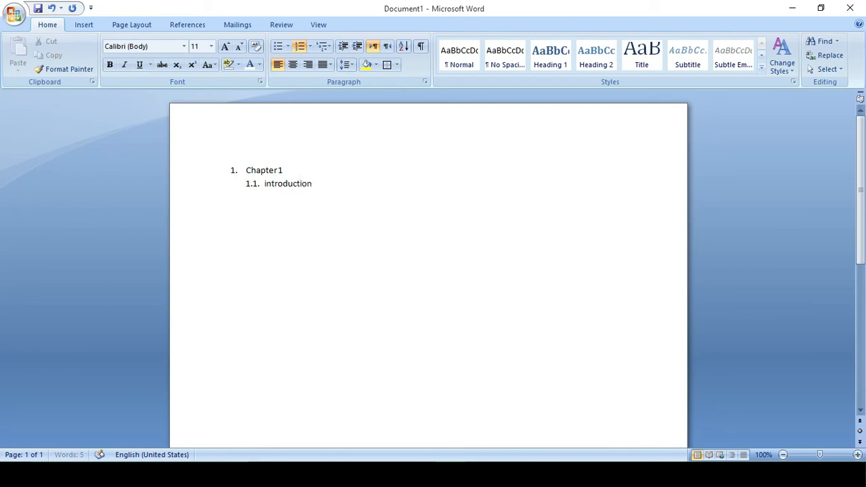
Step: Add Basic unit of daa storage as the next second-level item under Chapter 1
{"action": "key", "text": "Return"}
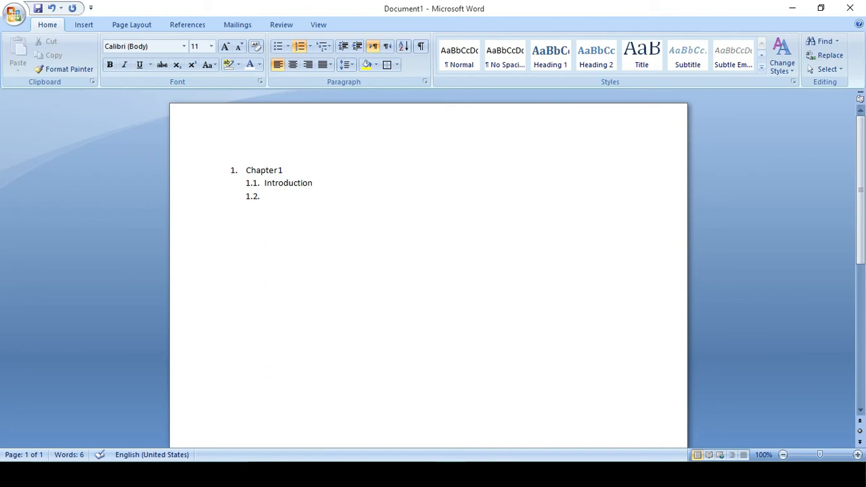
{"action": "type", "text": "Basic unit of daa st"}
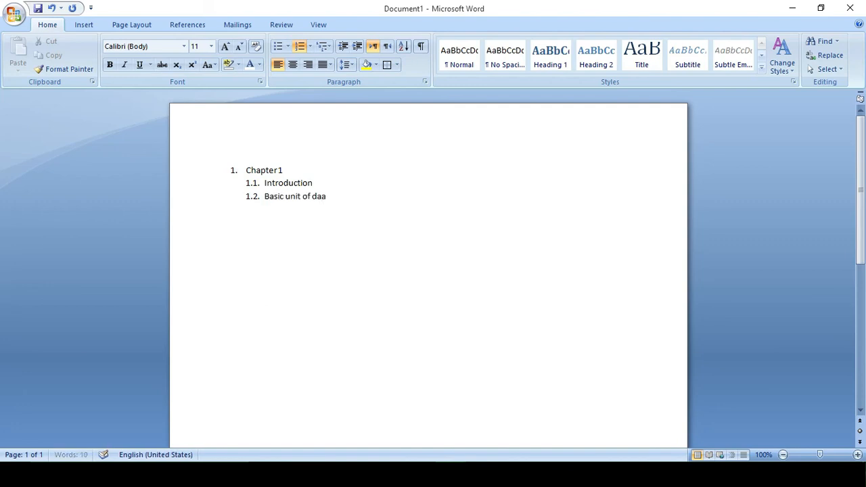
{"action": "type", "text": "rage"}
Step: Add Chapter 2 as the next top-level item and begin its second-level item with Basic
{"action": "key", "text": "Return"}
{"action": "key", "text": "shift+Tab"}
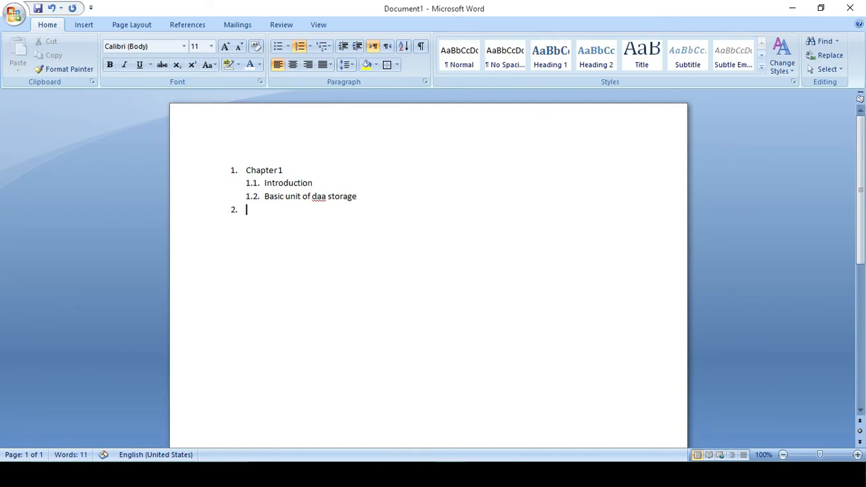
{"action": "type", "text": "chapter 2"}
{"action": "key", "text": "Return"}
{"action": "key", "text": "Tab"}
{"action": "type", "text": "Basic"}
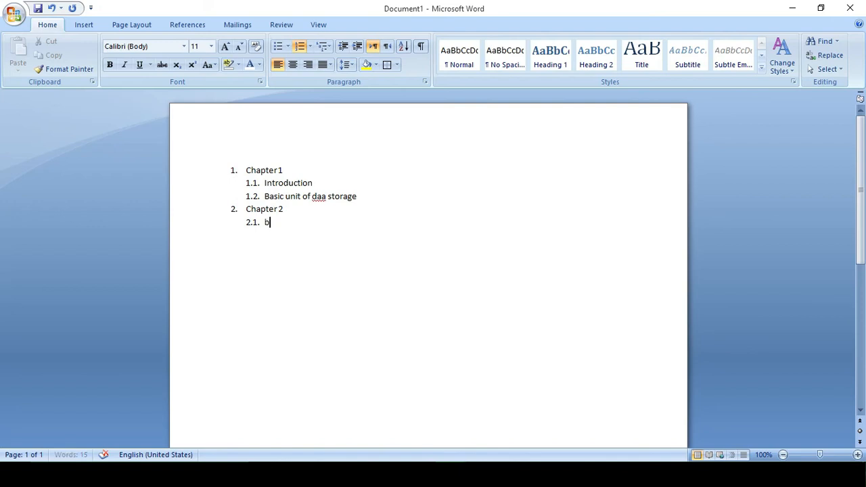
{"action": "type", "text": " prp"}
{"action": "key", "text": "BackSpace"}
{"action": "key", "text": "BackSpace"}
{"action": "key", "text": "BackSpace"}
{"action": "type", "text": "propties"}
{"action": "key", "text": "BackSpace"}
{"action": "key", "text": "BackSpace"}
{"action": "key", "text": "BackSpace"}
{"action": "key", "text": "BackSpace"}
{"action": "key", "text": "BackSpace"}
{"action": "key", "text": "BackSpace"}
{"action": "key", "text": "Return"}
{"action": "key", "text": "Tab"}
Step: Clear the document and generate sample paragraphs with =rand()
{"action": "key", "text": "ctrl+a"}
{"action": "key", "text": "Delete"}
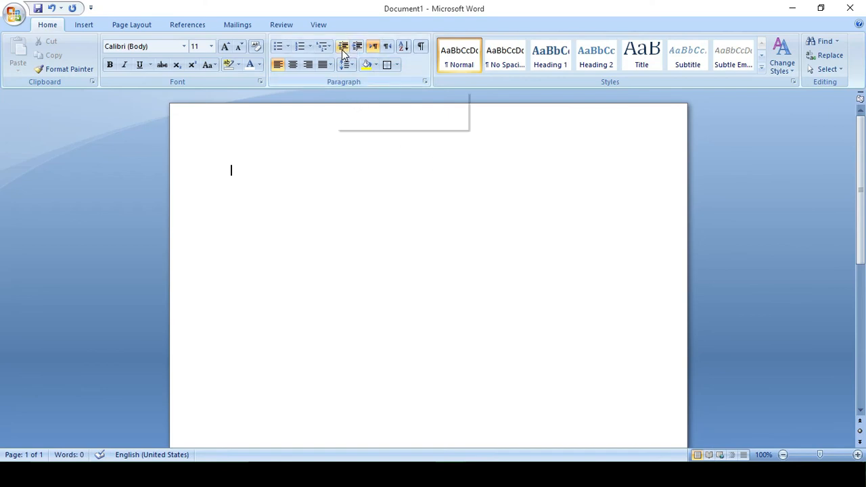
{"action": "type", "text": "=ra"}
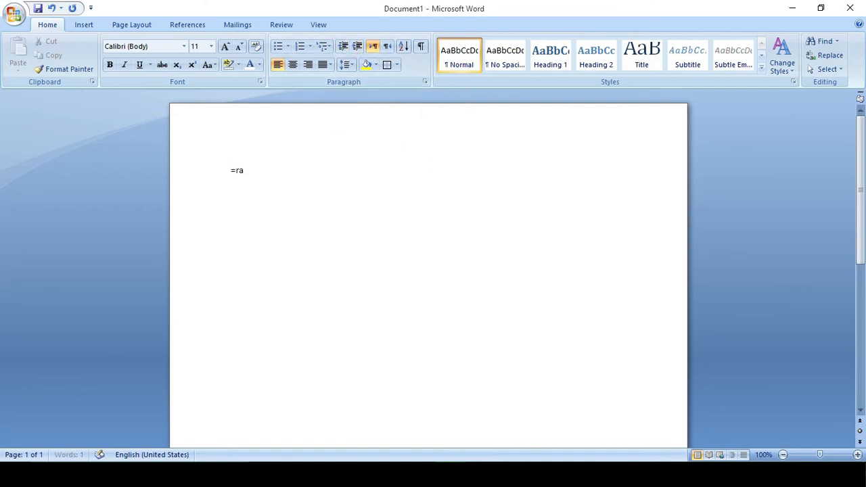
{"action": "type", "text": "nd()"}
{"action": "key", "text": "Return"}
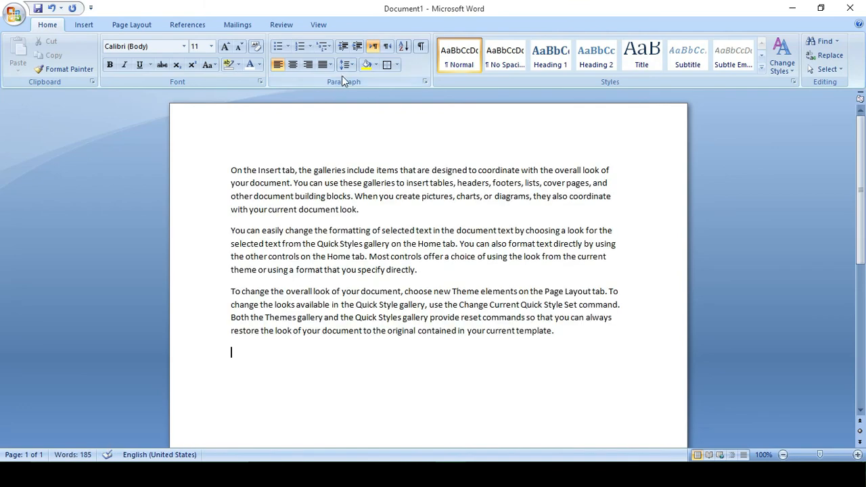
Step: Increase the left indent of the first sample paragraph by six levels
{"action": "left_click", "coordinate": [357, 46]}
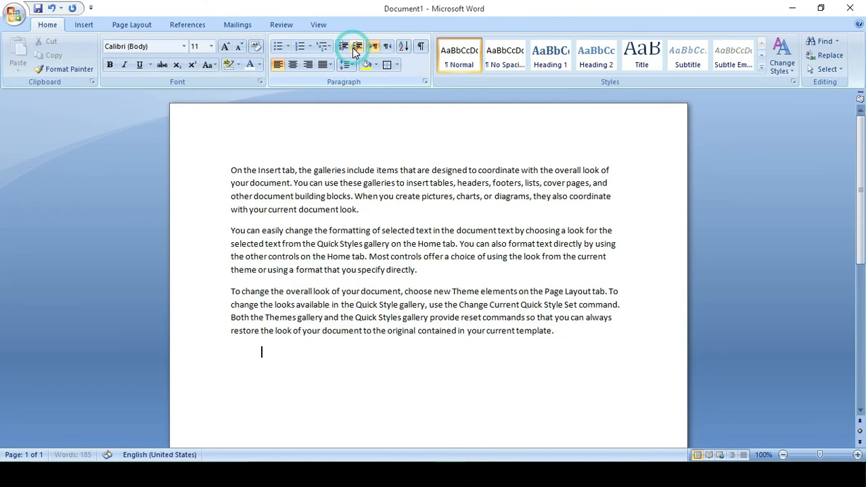
{"action": "left_click_drag", "start_coordinate": [230, 170], "coordinate": [344, 210]}
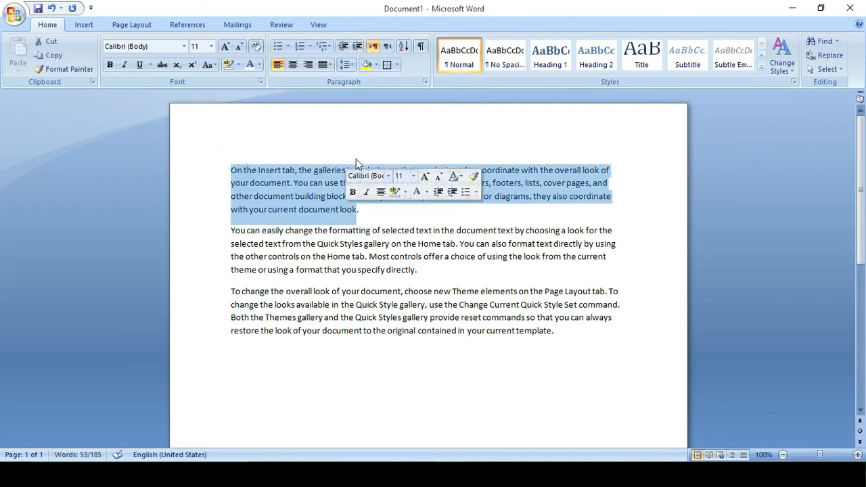
{"action": "left_click", "coordinate": [358, 51]}
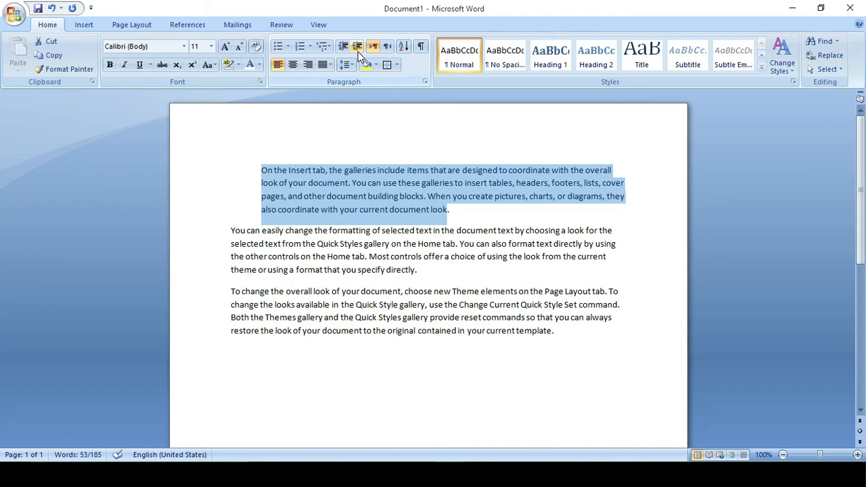
{"action": "left_click", "coordinate": [358, 52]}
{"action": "left_click", "coordinate": [358, 51]}
{"action": "left_click", "coordinate": [358, 51]}
{"action": "left_click", "coordinate": [358, 52]}
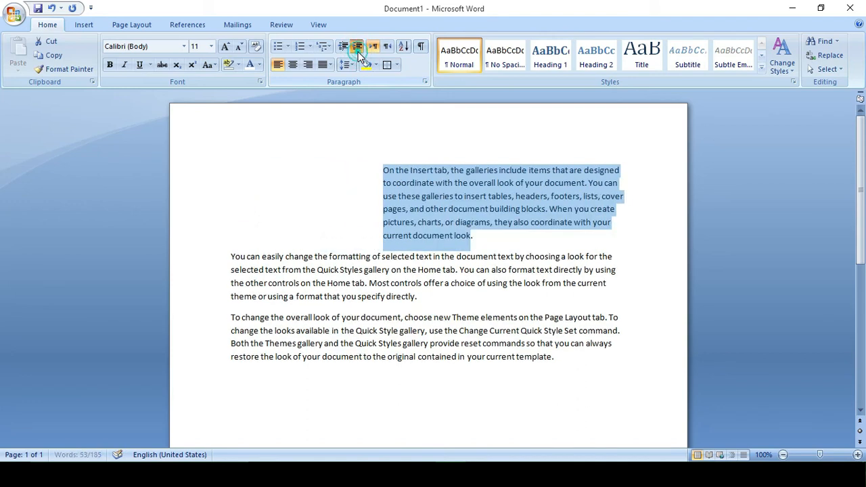
{"action": "left_click", "coordinate": [358, 52]}
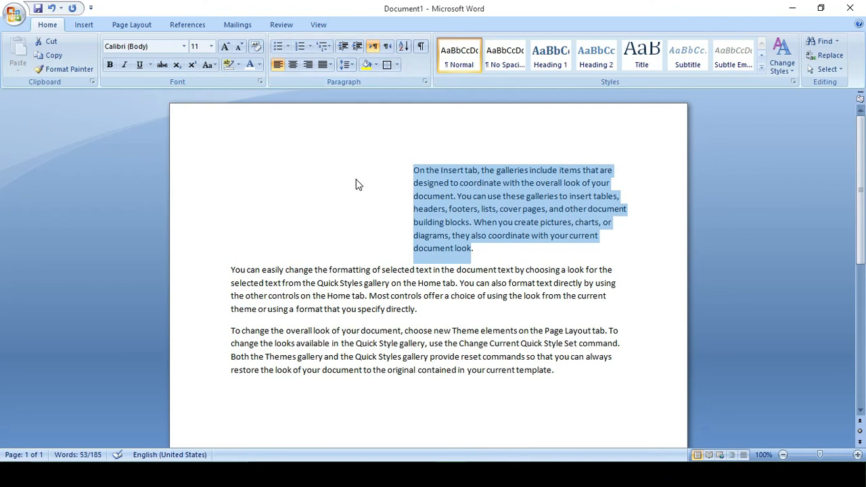
Step: Decrease the first paragraph's indent step by step back to the page margin
{"action": "left_click", "coordinate": [343, 47]}
{"action": "left_click", "coordinate": [342, 48]}
{"action": "left_click", "coordinate": [343, 47]}
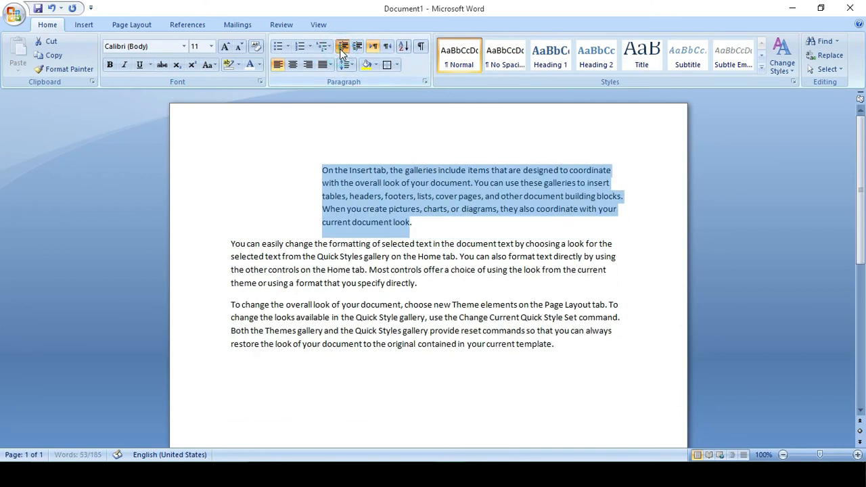
{"action": "left_click", "coordinate": [342, 48]}
{"action": "left_click", "coordinate": [342, 47]}
{"action": "left_click", "coordinate": [342, 47]}
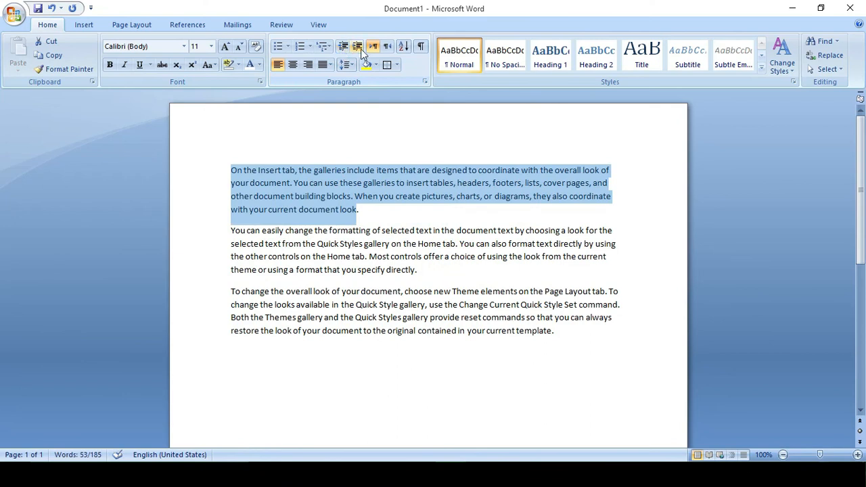
Step: Switch the first paragraph's text direction to right-to-left and back to left-to-right, twice
{"action": "left_click", "coordinate": [385, 48]}
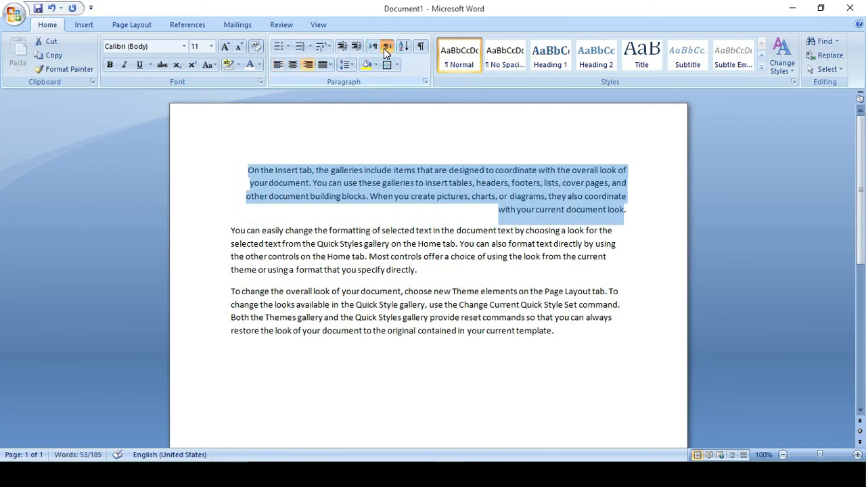
{"action": "left_click", "coordinate": [371, 48]}
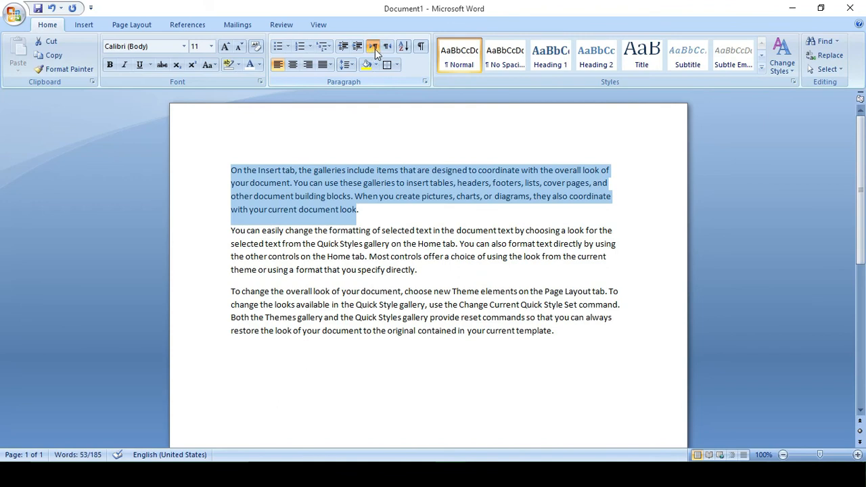
{"action": "left_click", "coordinate": [385, 47]}
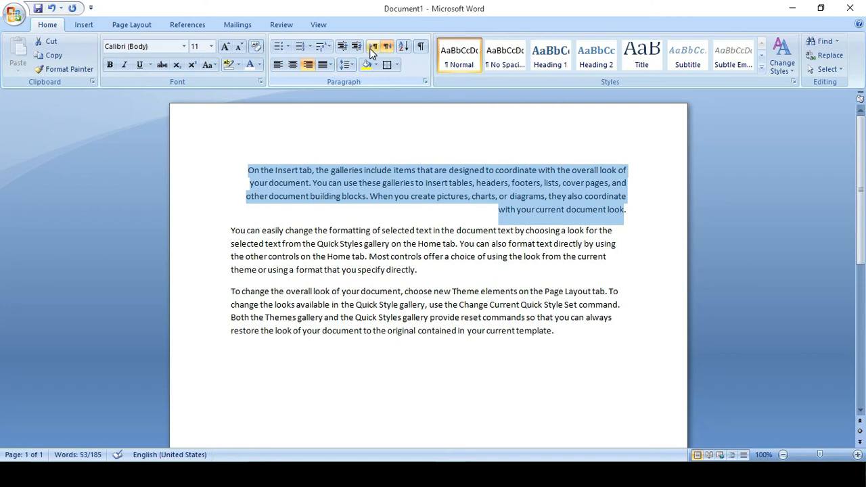
{"action": "left_click", "coordinate": [370, 48]}
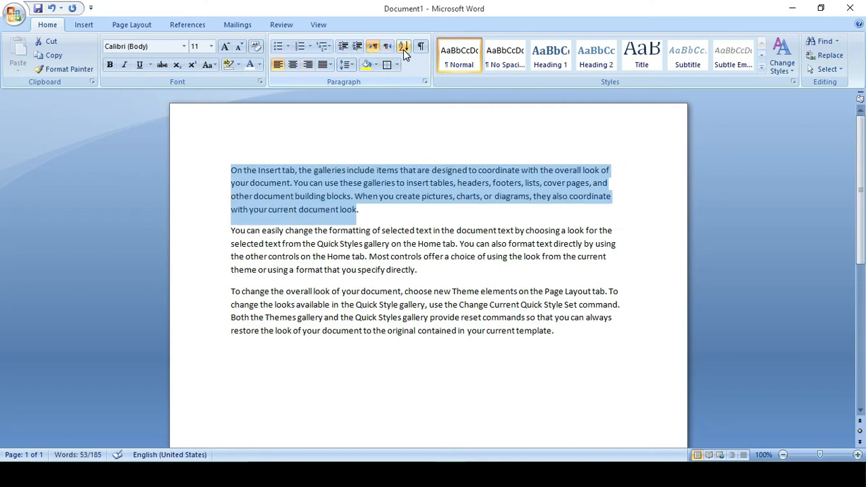
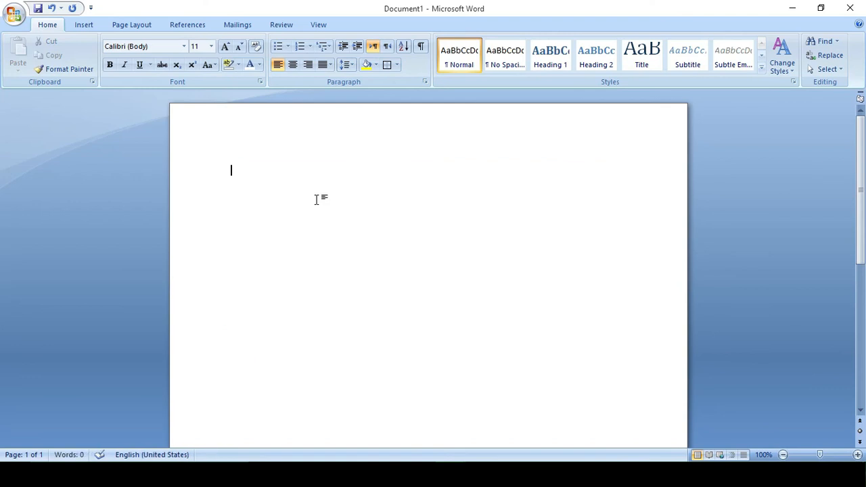
Step: Enter seven sample people's names in the empty document, each in its own paragraph
{"action": "type", "text": "asad"}
{"action": "key", "text": "Return"}
{"action": "type", "text": "khan"}
{"action": "key", "text": "Return"}
{"action": "type", "text": "jan"}
{"action": "key", "text": "Return"}
{"action": "type", "text": "kamal"}
{"action": "key", "text": "Return"}
{"action": "type", "text": "gul"}
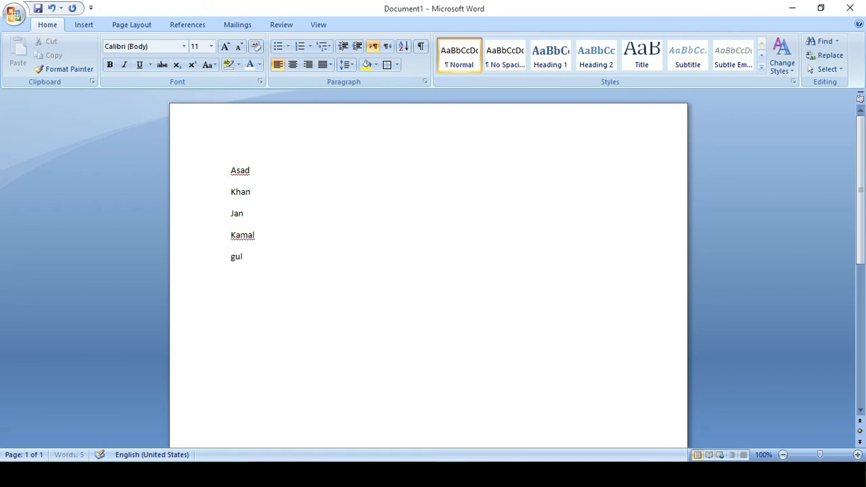
{"action": "key", "text": "Return"}
{"action": "type", "text": "khan"}
{"action": "key", "text": "Return"}
{"action": "type", "text": "zubair"}
{"action": "key", "text": "Return"}
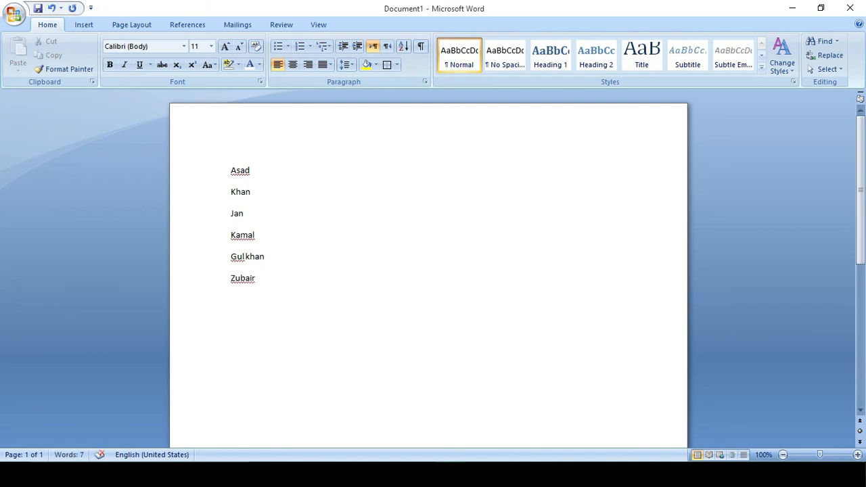
{"action": "type", "text": "asad jan"}
{"action": "key", "text": "Return"}
Step: Sort the whole list of names by paragraphs as text in ascending order
{"action": "key", "text": "ctrl+a"}
{"action": "left_click", "coordinate": [403, 48]}
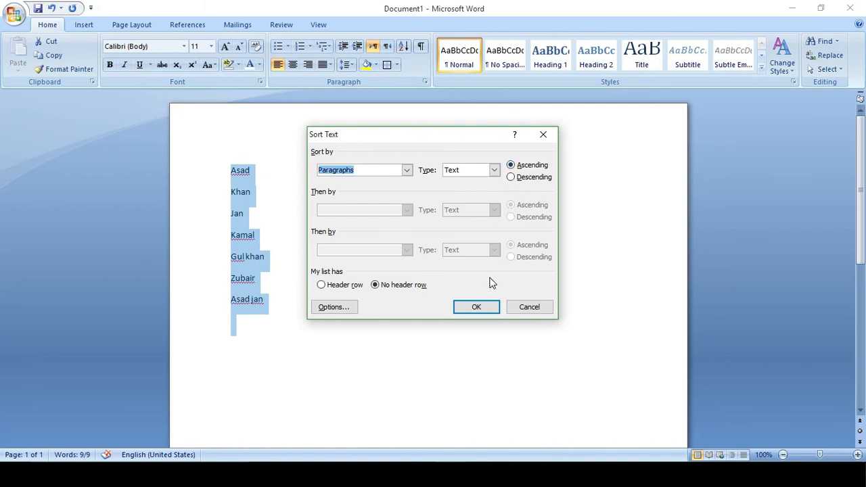
{"action": "left_click", "coordinate": [479, 306]}
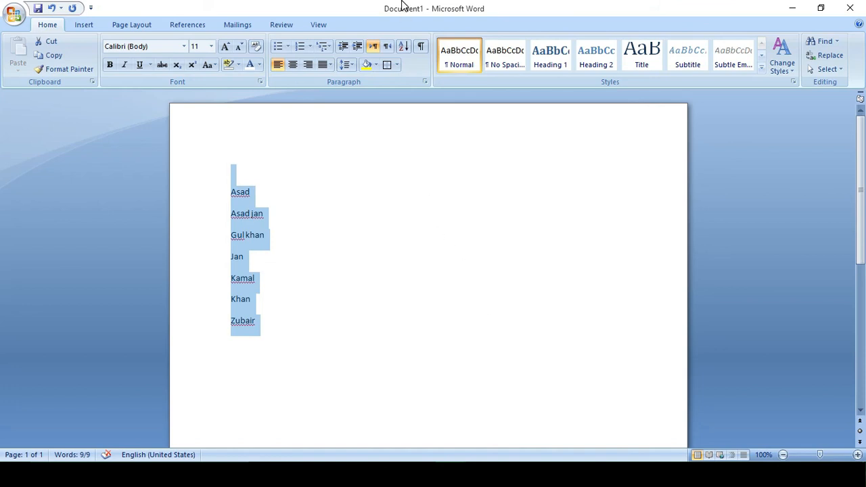
Step: Re-sort the list of names by paragraphs as text in descending order
{"action": "left_click", "coordinate": [403, 46]}
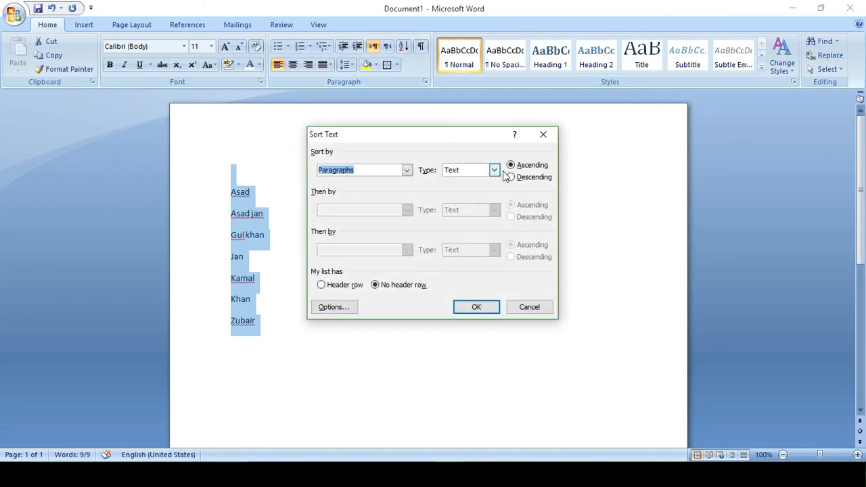
{"action": "left_click", "coordinate": [509, 177]}
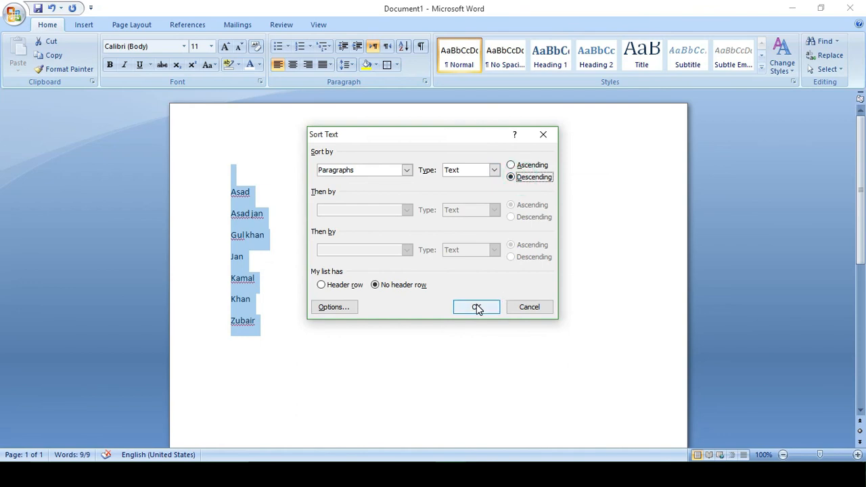
{"action": "left_click", "coordinate": [477, 308]}
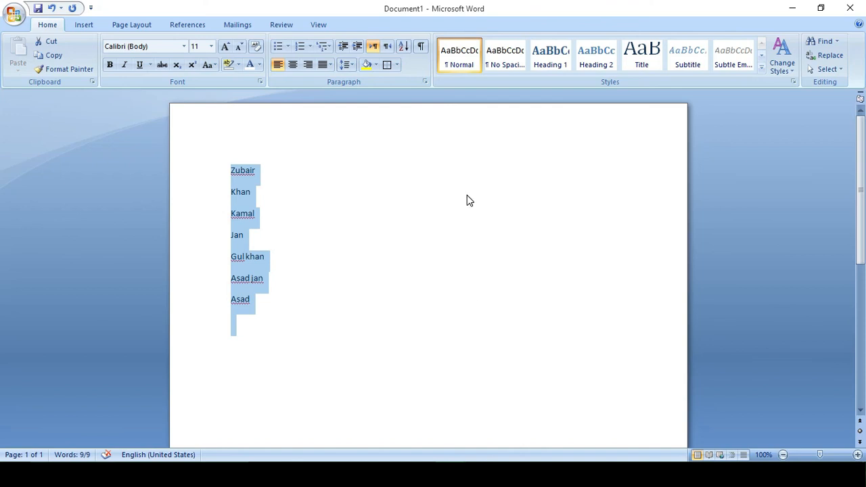
Step: Show the formatting marks, then add several tabs, a run of spaces and the text A12333 after the first name
{"action": "left_click", "coordinate": [419, 48]}
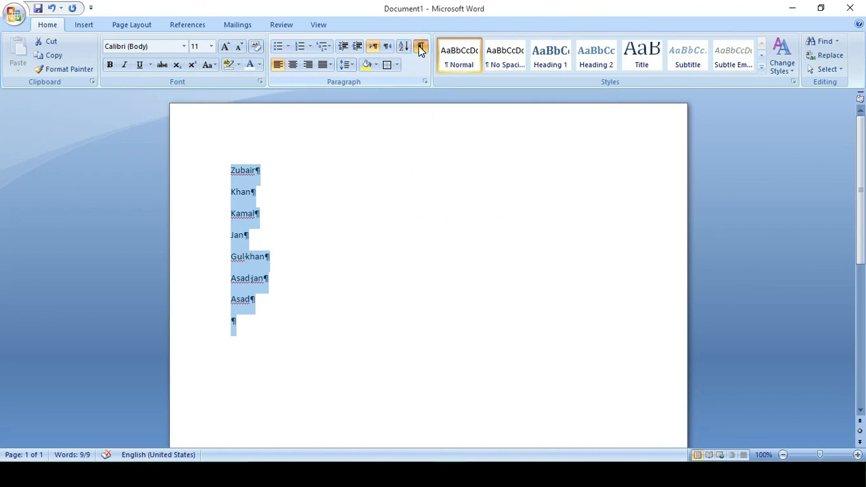
{"action": "left_click", "coordinate": [266, 172]}
{"action": "key", "text": "Tab"}
{"action": "key", "text": "Tab"}
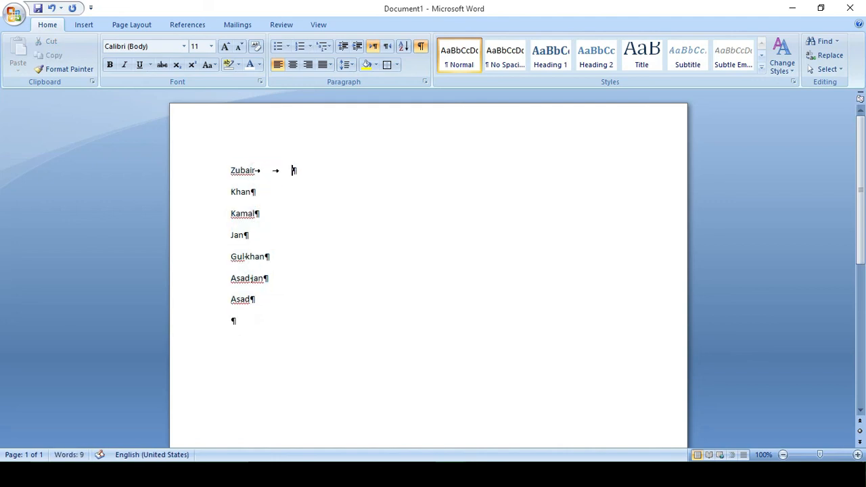
{"action": "key", "text": "Tab"}
{"action": "key", "text": "Tab"}
{"action": "key", "text": "Tab"}
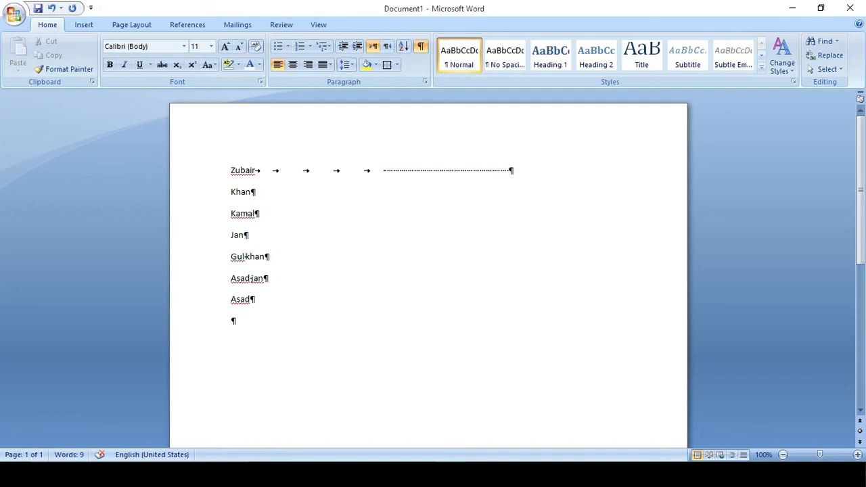
{"action": "type", "text": "A"}
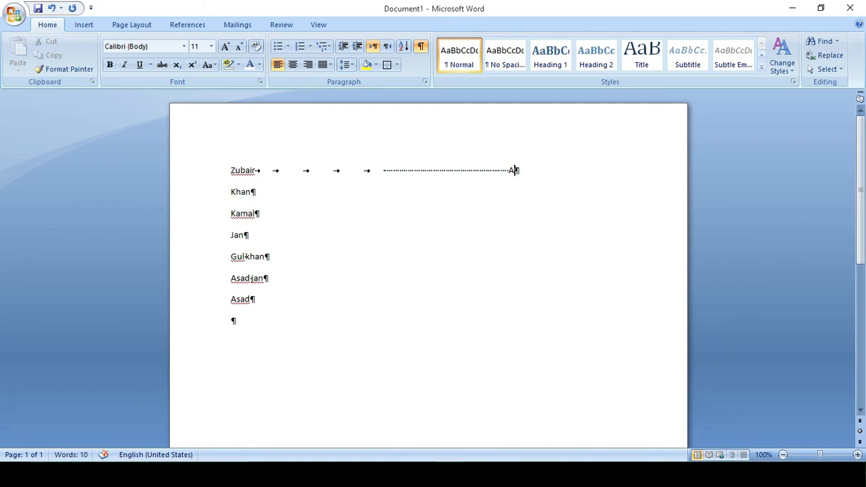
{"action": "type", "text": "12333"}
Step: Hide the formatting marks and deselect the text
{"action": "key", "text": "ctrl+a"}
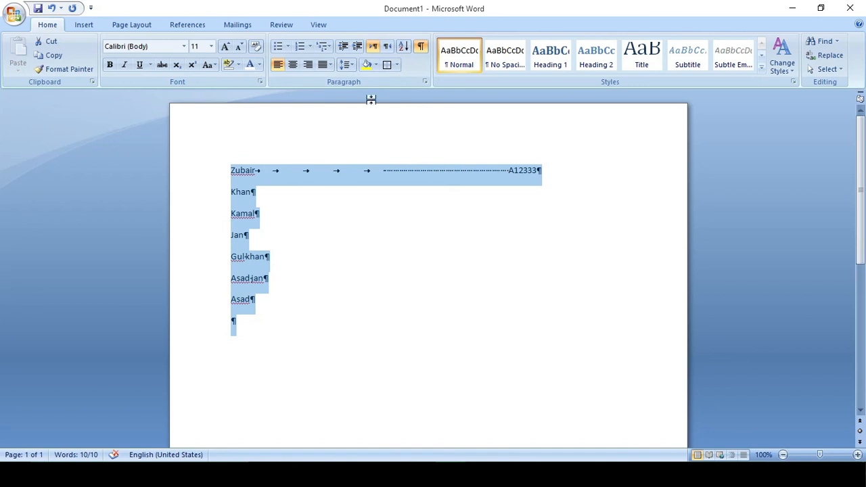
{"action": "left_click", "coordinate": [420, 46]}
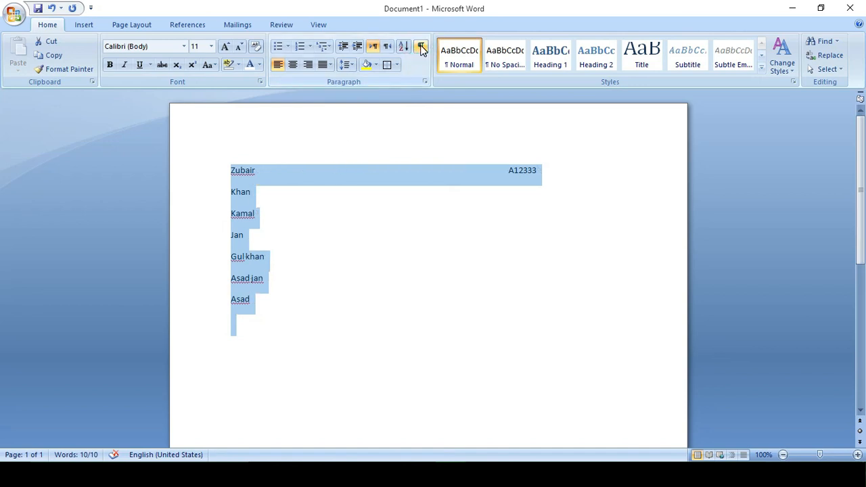
{"action": "left_click", "coordinate": [457, 191]}
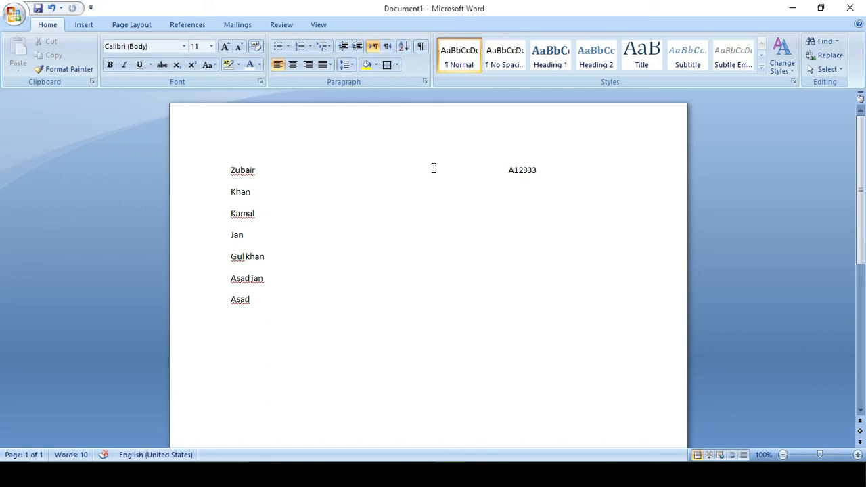
{"action": "left_click", "coordinate": [82, 25]}
{"action": "left_click", "coordinate": [117, 30]}
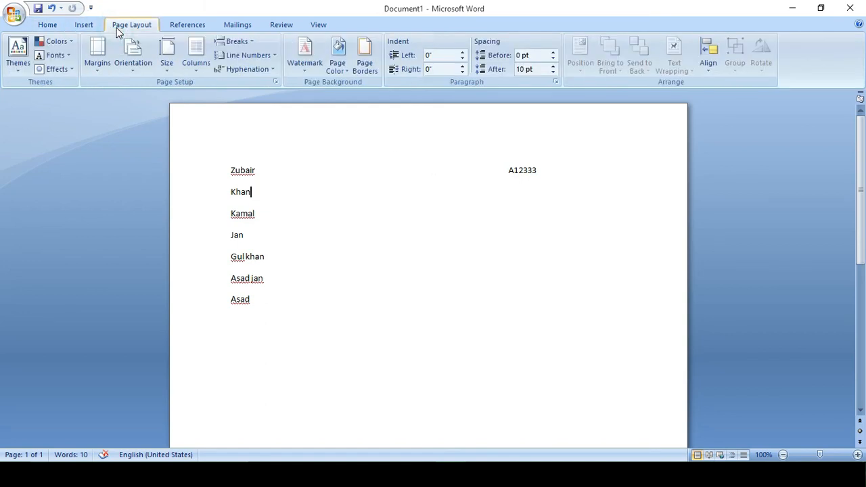
{"action": "left_click", "coordinate": [44, 27]}
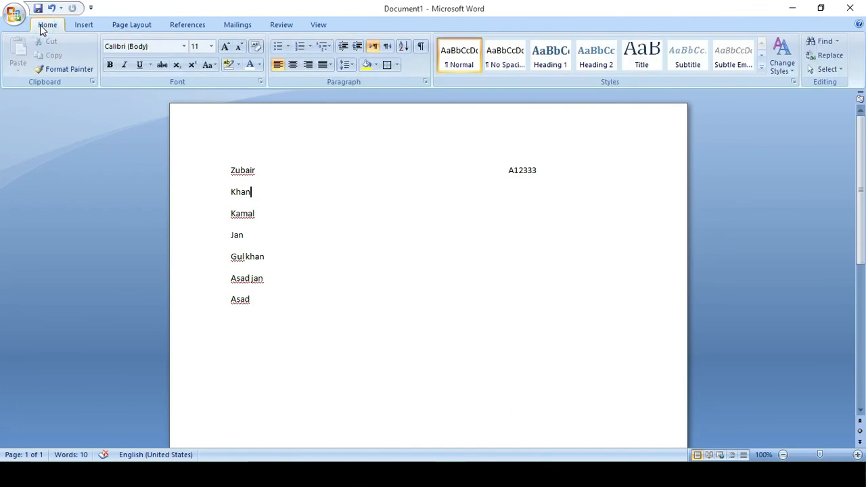